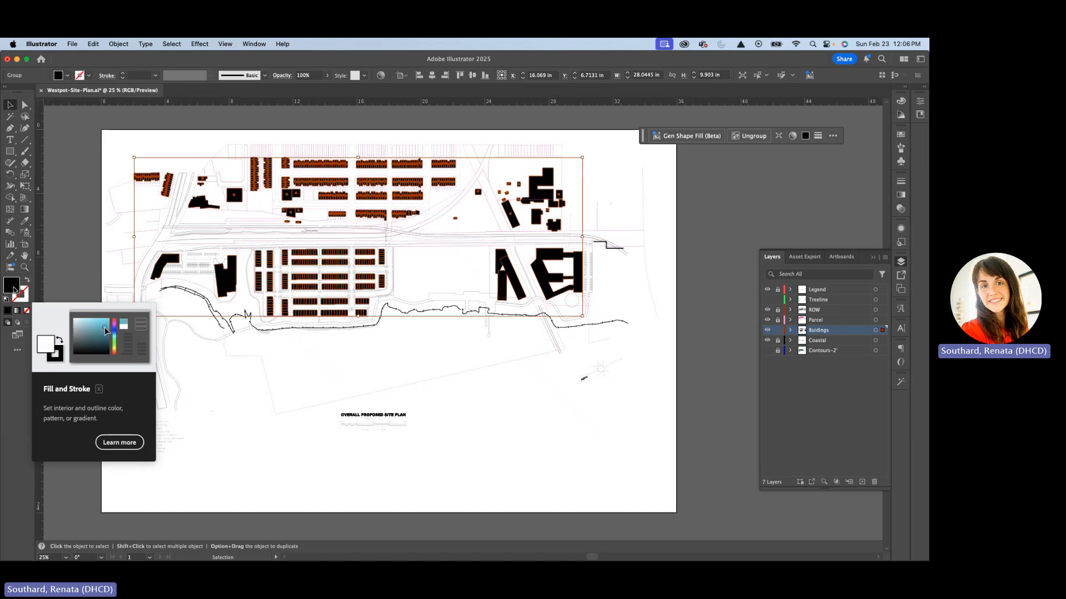
# - Set the fill color of the buildings group to dark gray 3d3d3d and deselect it
pyautogui.doubleClick(13, 287)
pyautogui.write('9e5bc9')
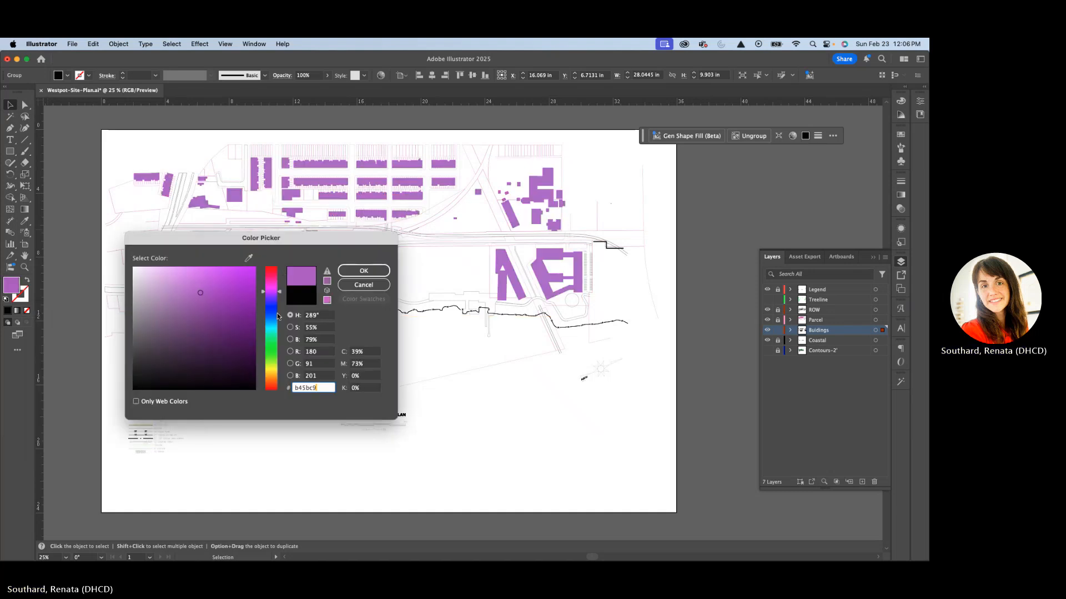
pyautogui.moveTo(278, 297); pyautogui.dragTo(277, 312)
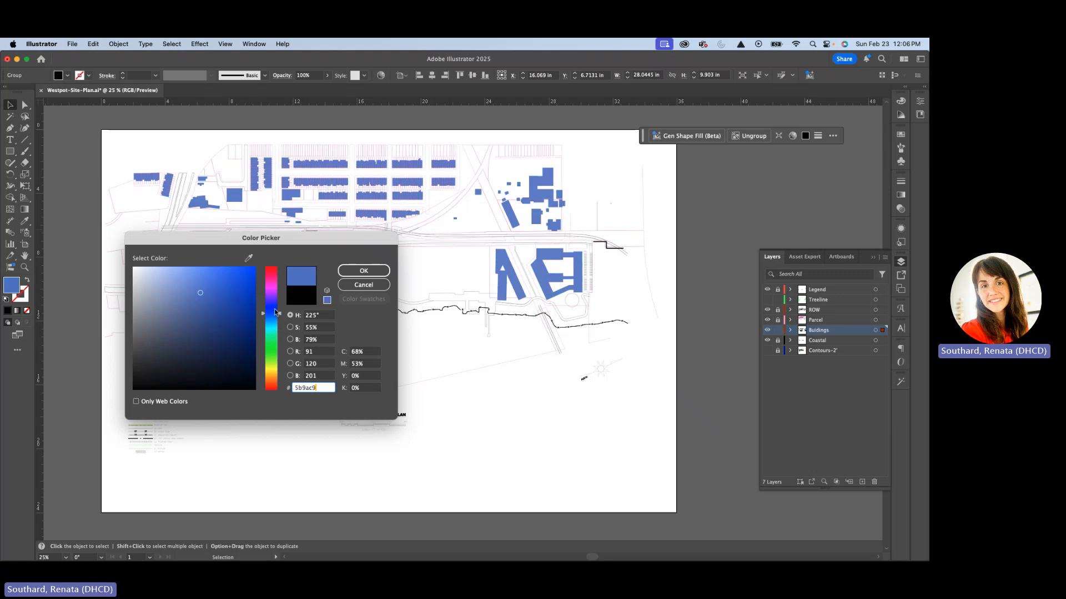
pyautogui.moveTo(203, 345); pyautogui.dragTo(161, 314)
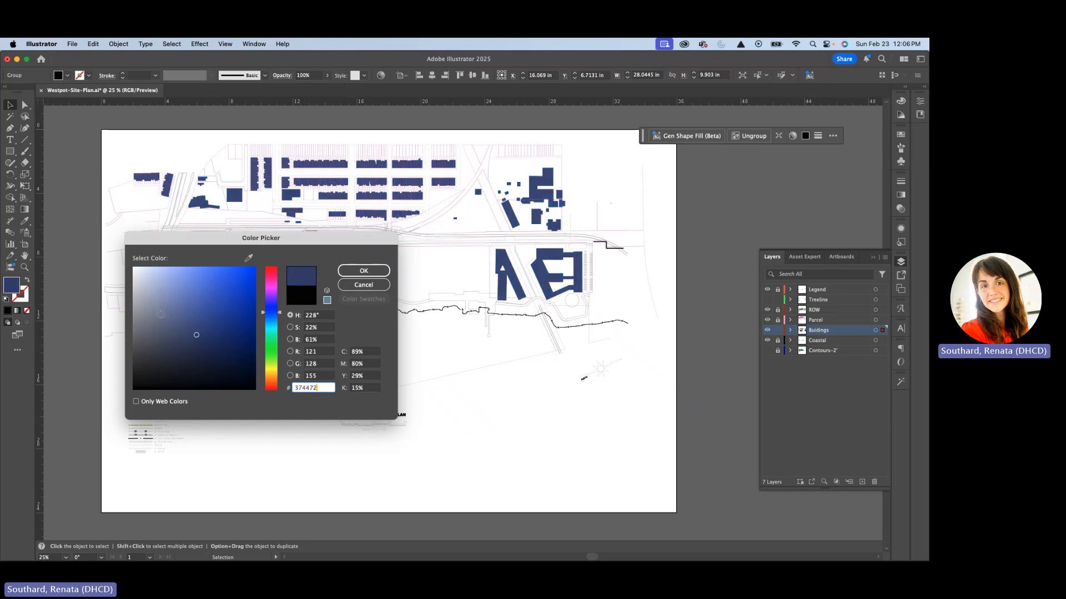
pyautogui.doubleClick(320, 390)
pyautogui.write('3d3d3d')
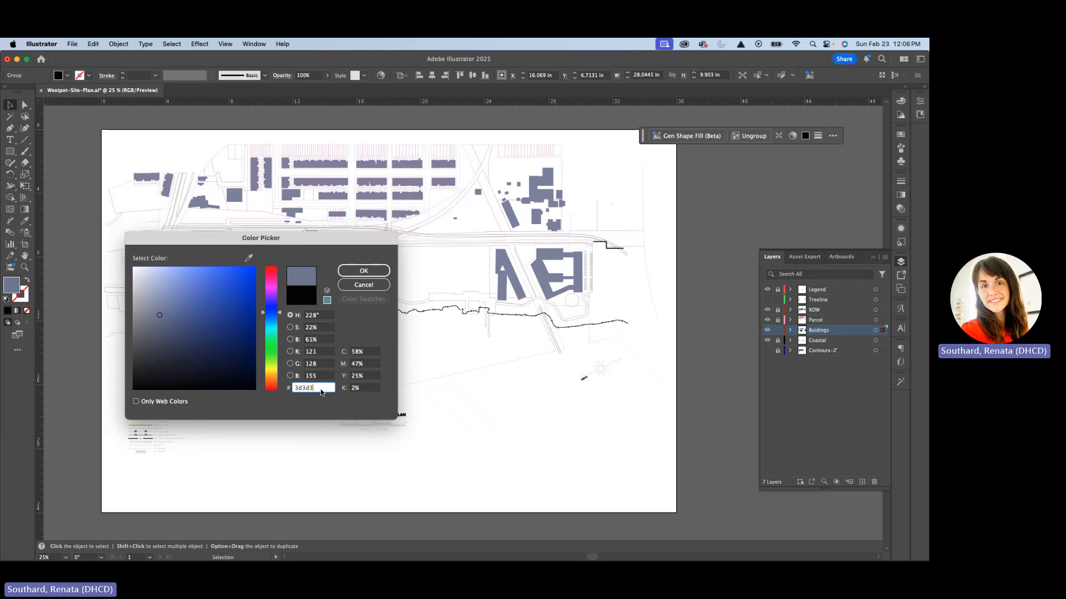
pyautogui.press('Return')
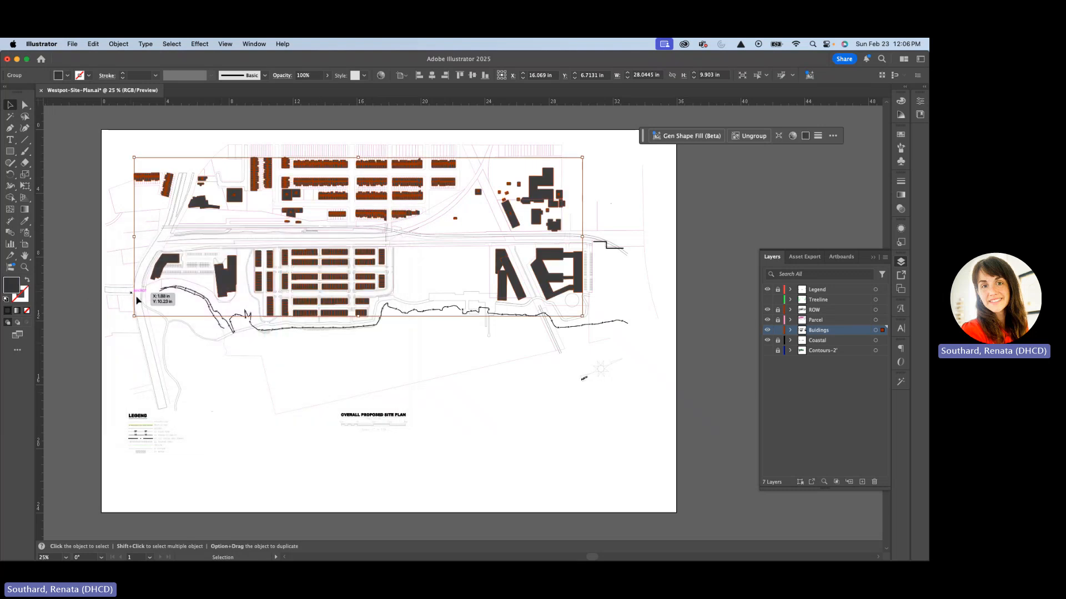
pyautogui.click(335, 276)
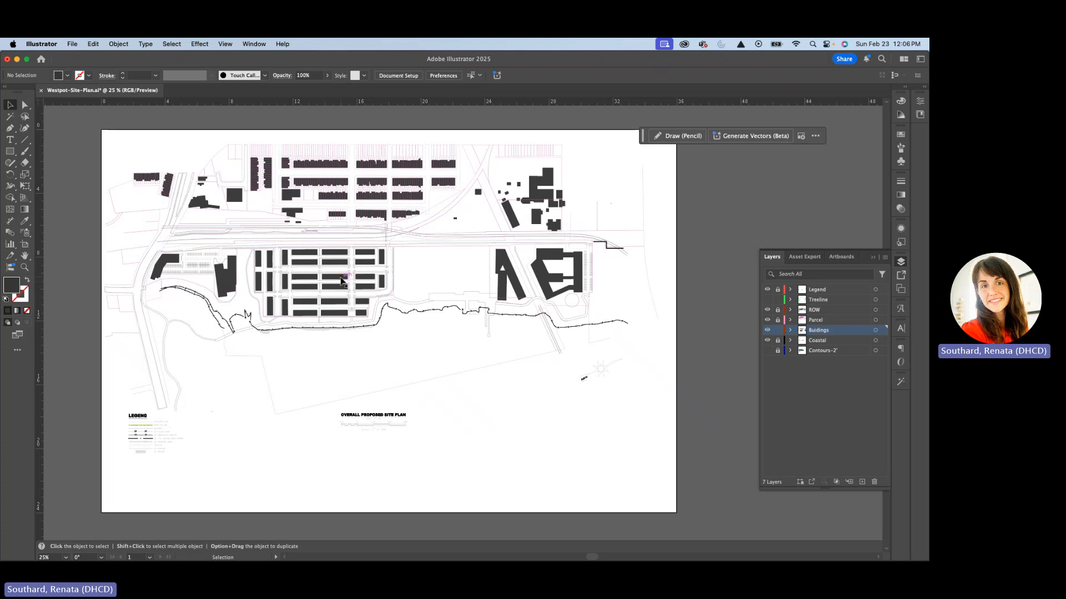
# - Show the current fill's color values and check which color modes are available
pyautogui.click(901, 101)
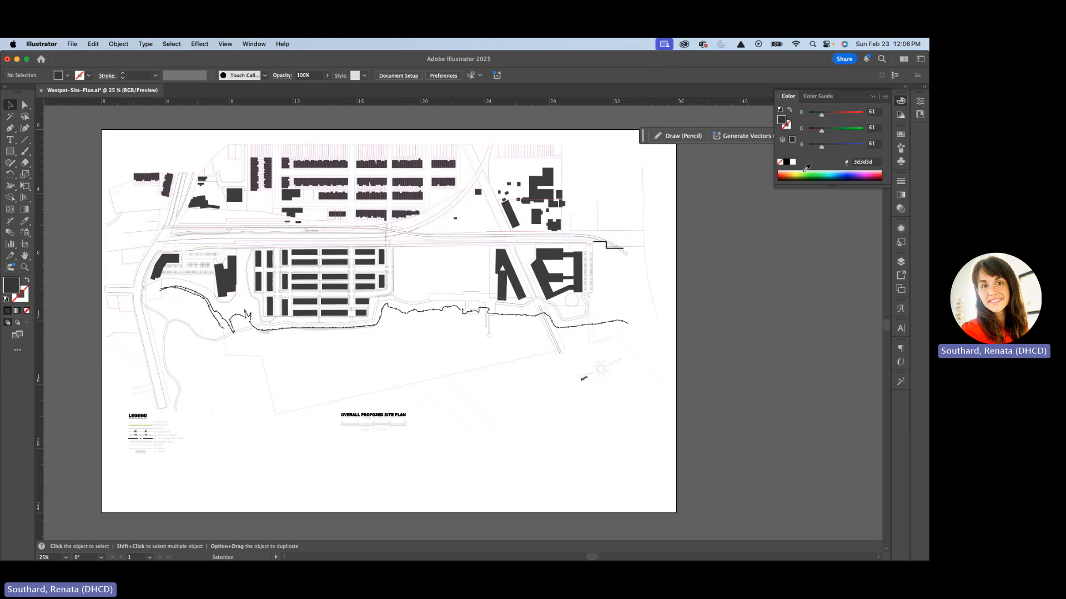
pyautogui.click(900, 103)
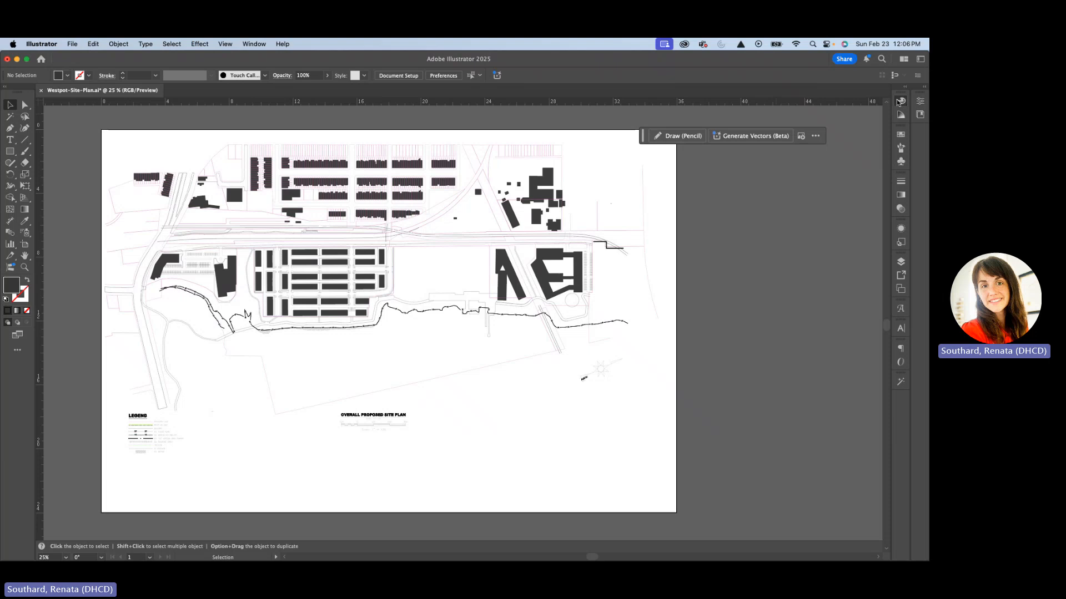
pyautogui.click(897, 102)
pyautogui.click(884, 97)
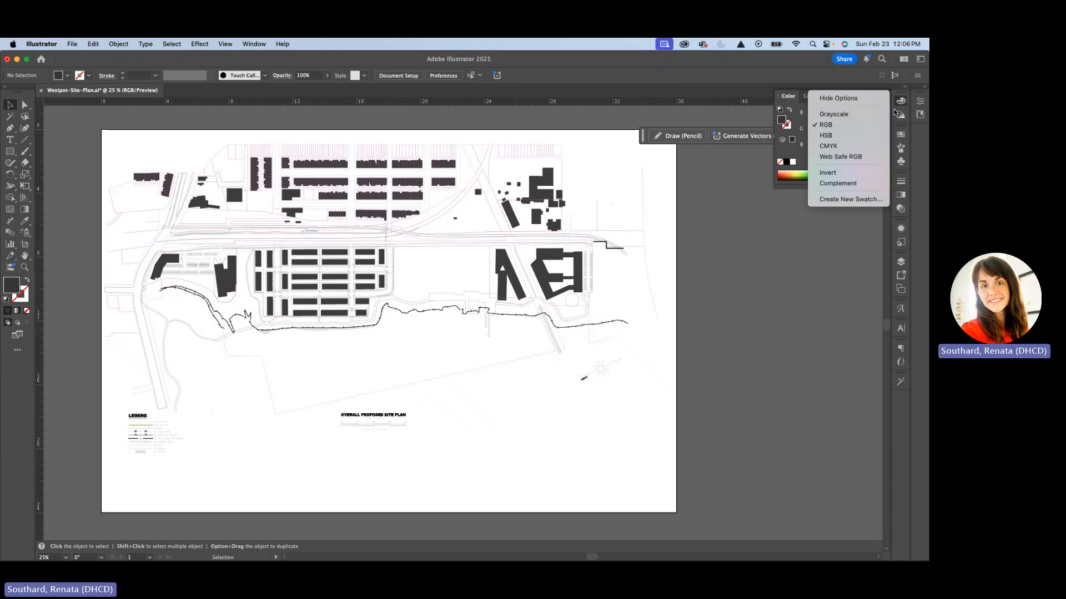
pyautogui.click(901, 102)
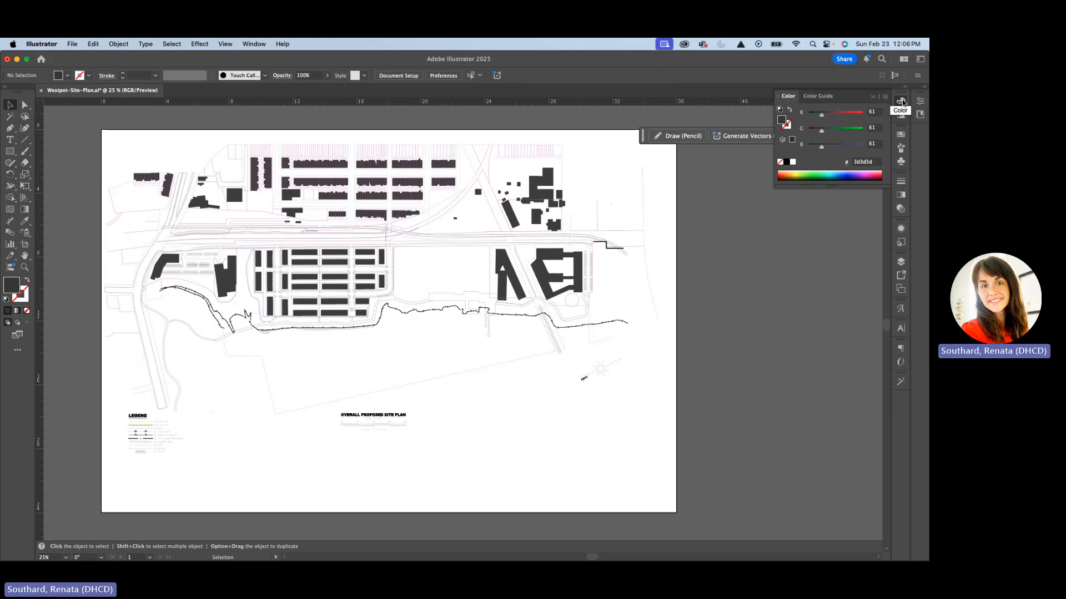
# - Switch to the Essentials workspace, return to Essentials Classic and review the workspace choices
pyautogui.click(904, 60)
pyautogui.click(920, 60)
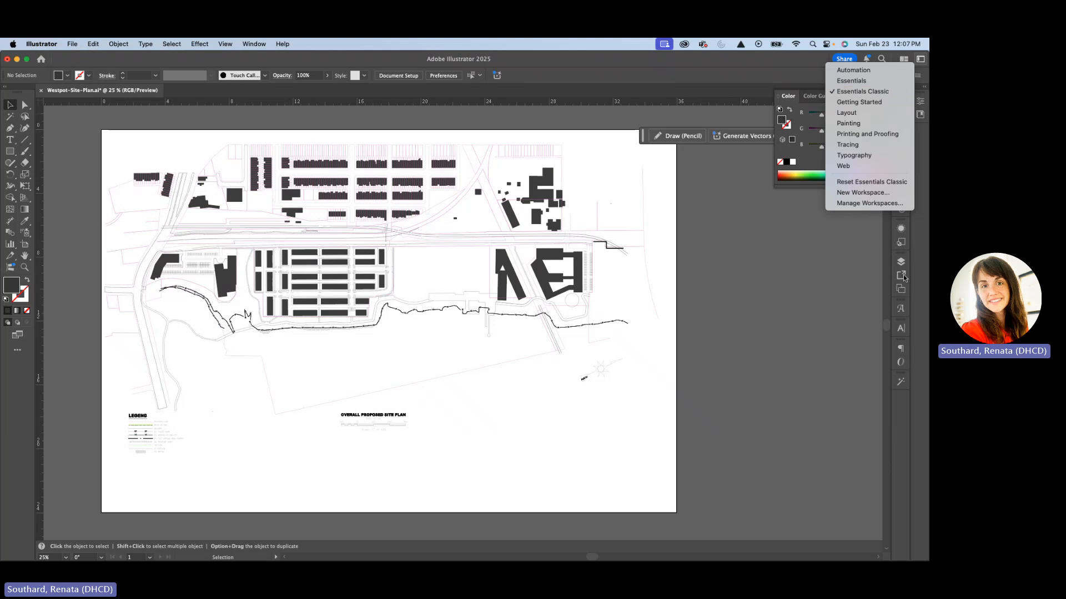
pyautogui.click(853, 81)
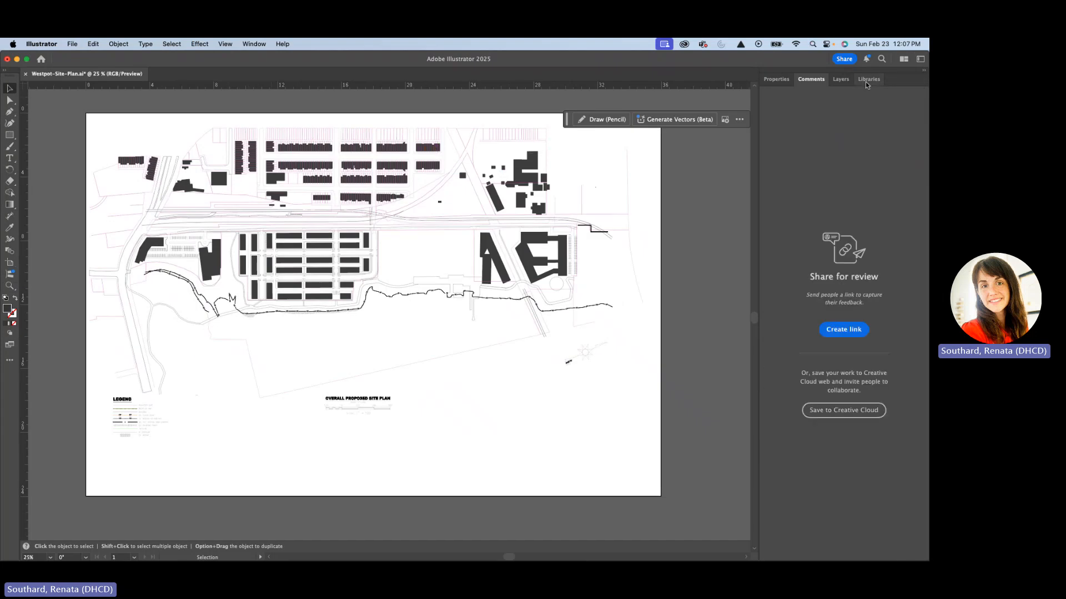
pyautogui.click(904, 60)
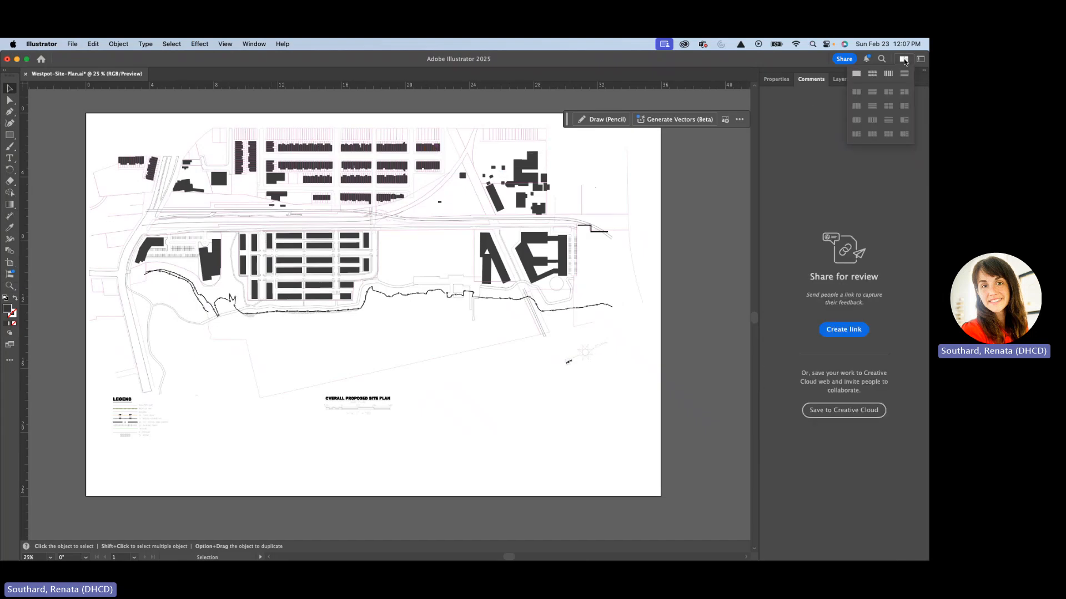
pyautogui.click(921, 60)
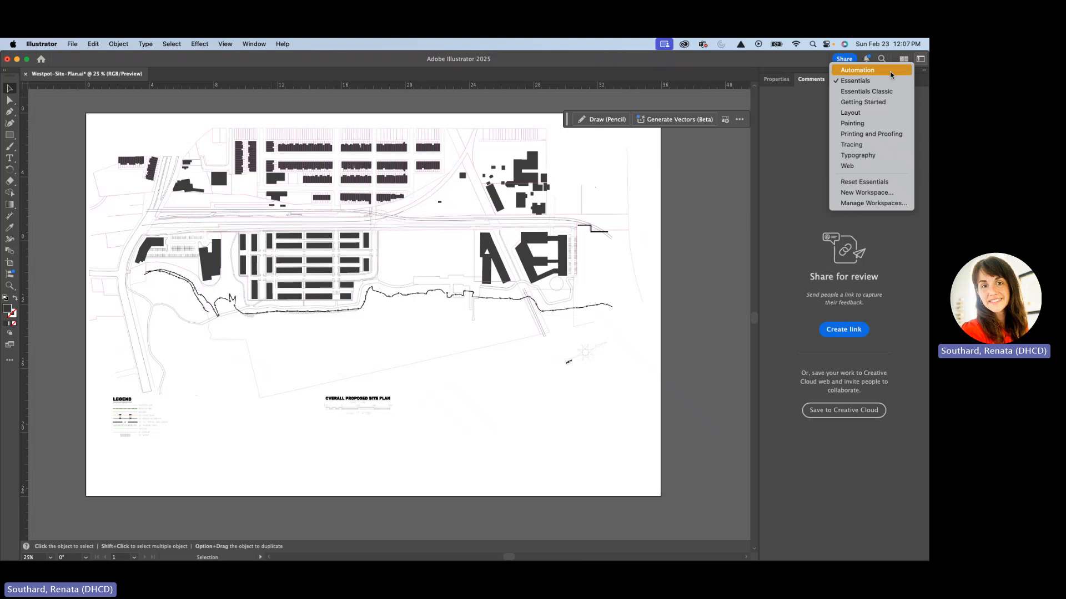
pyautogui.click(867, 92)
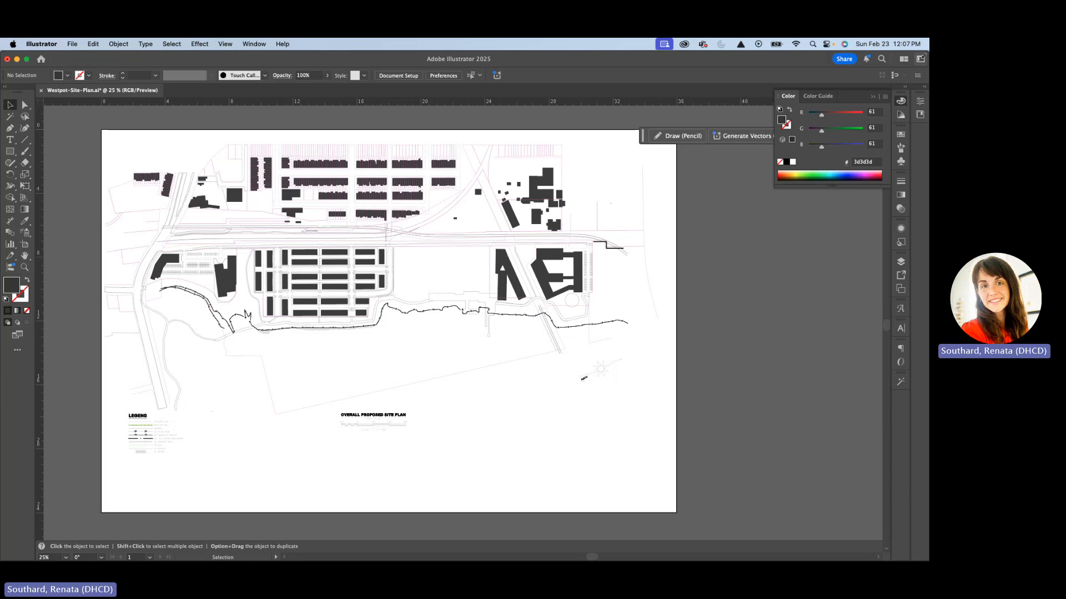
pyautogui.click(920, 59)
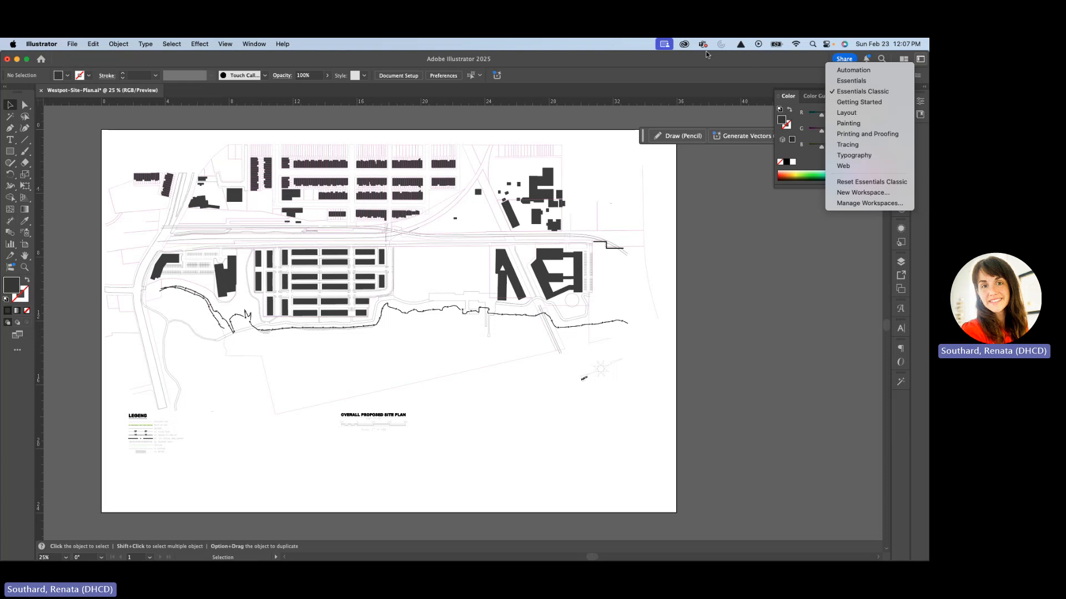
pyautogui.click(753, 60)
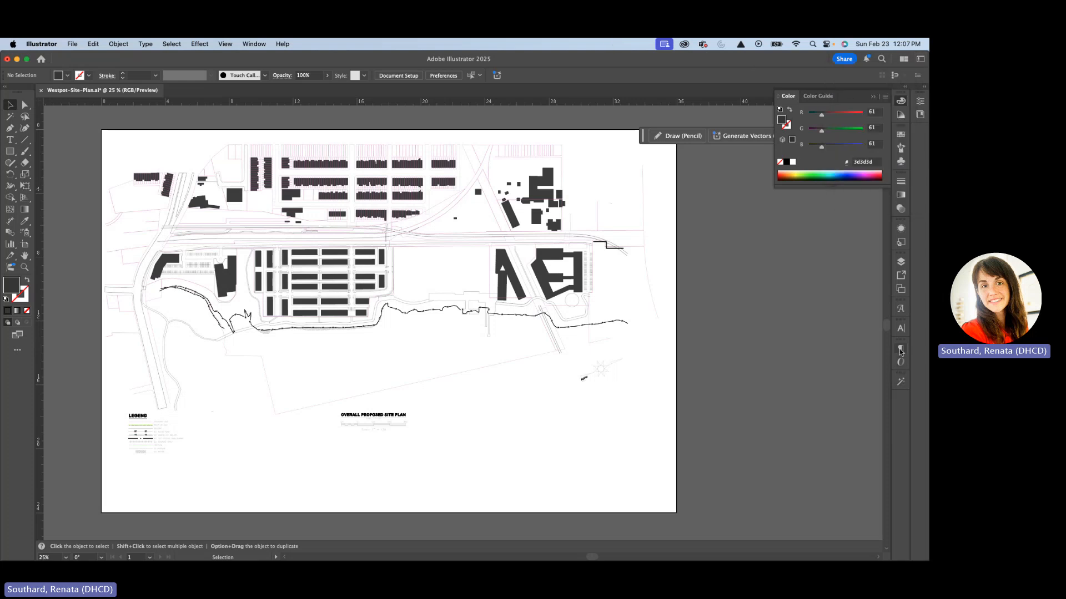
# - Browse the available glyphs of the Myriad Pro Regular font
pyautogui.click(902, 309)
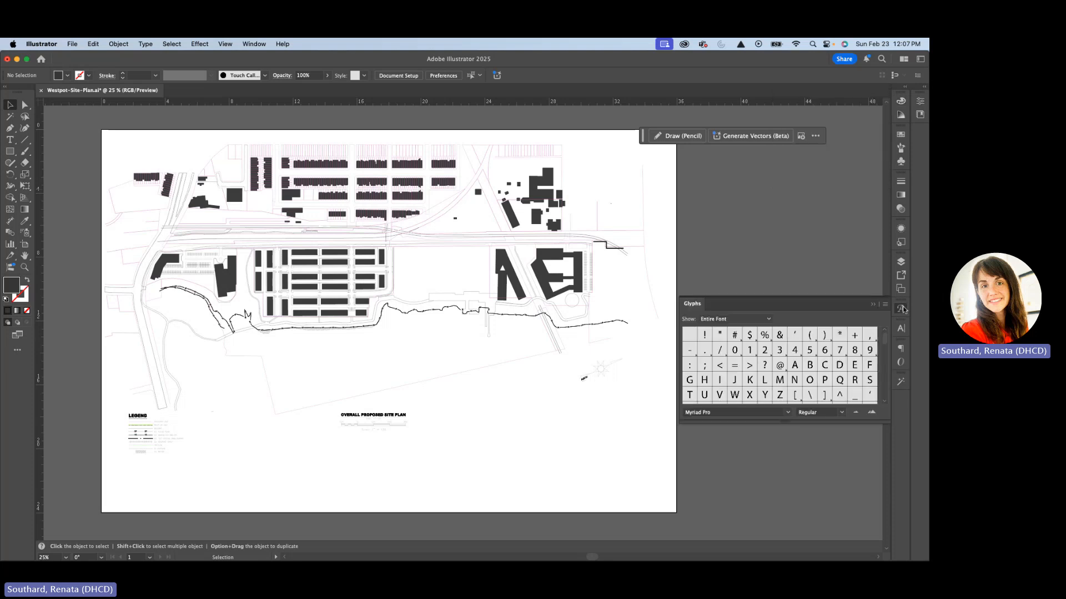
pyautogui.scroll(-3, 851, 378)
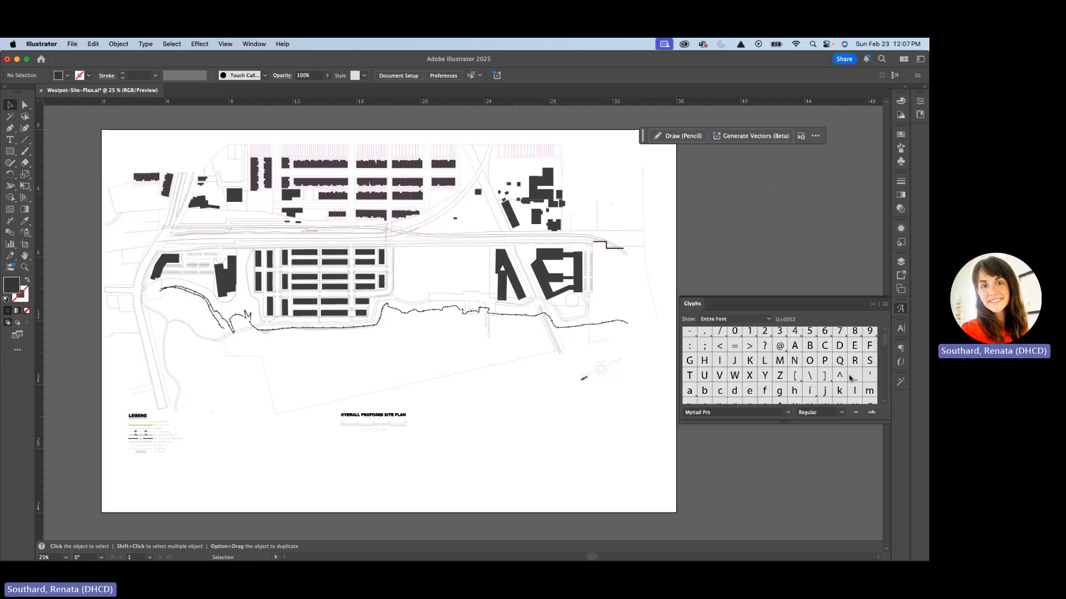
pyautogui.scroll(-5, 852, 377)
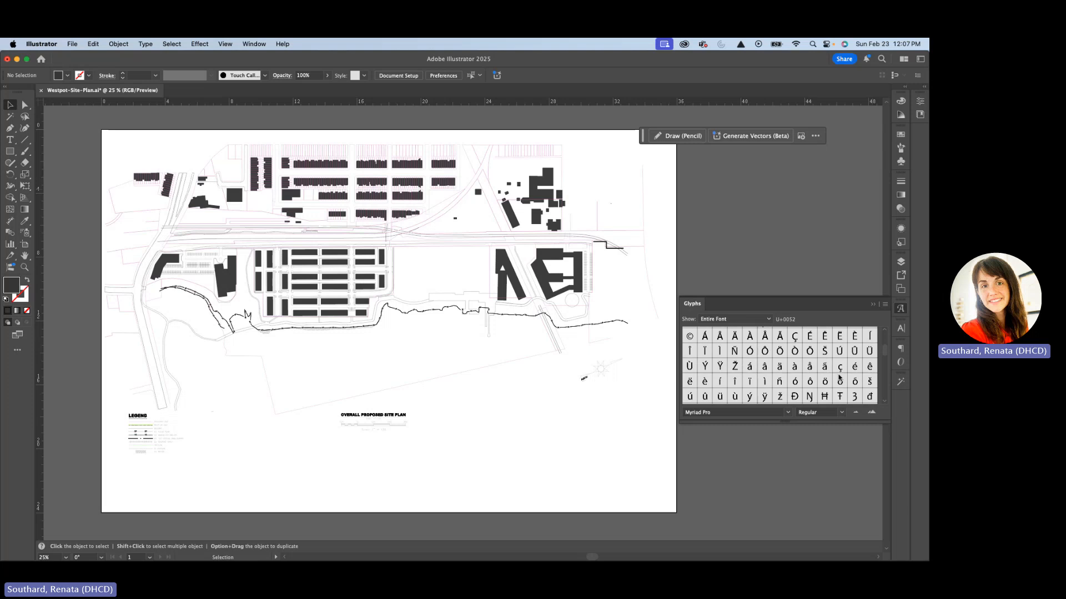
pyautogui.scroll(-5, 789, 392)
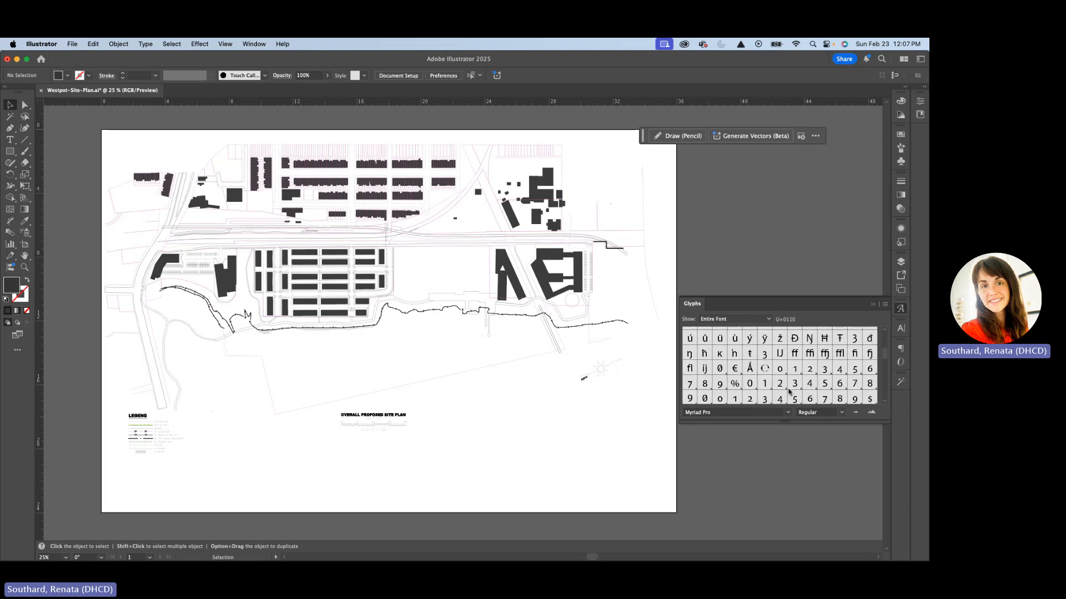
pyautogui.scroll(-2, 780, 392)
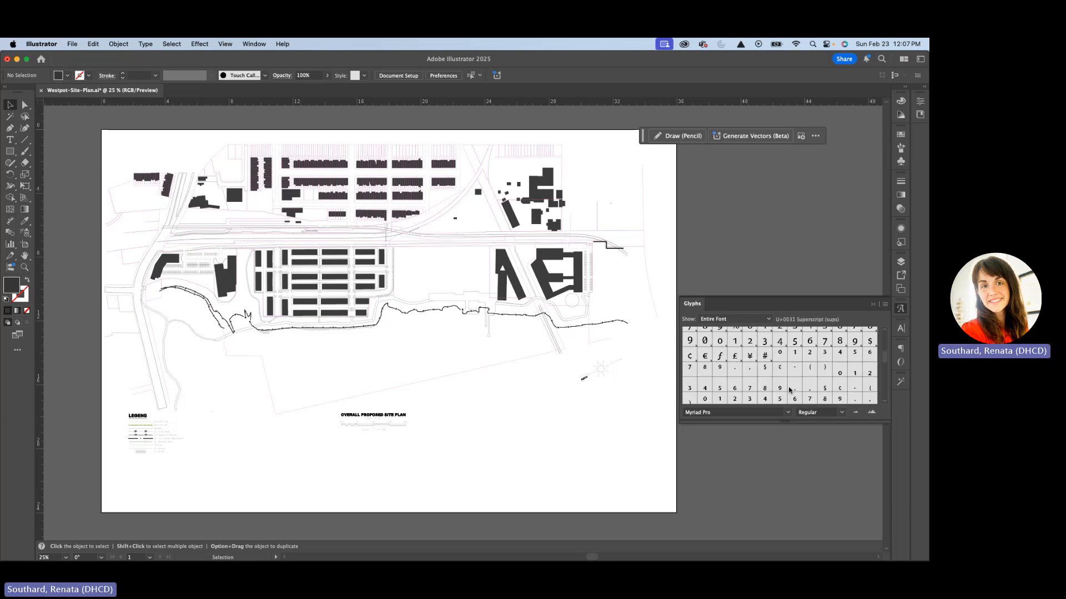
pyautogui.scroll(6, 794, 381)
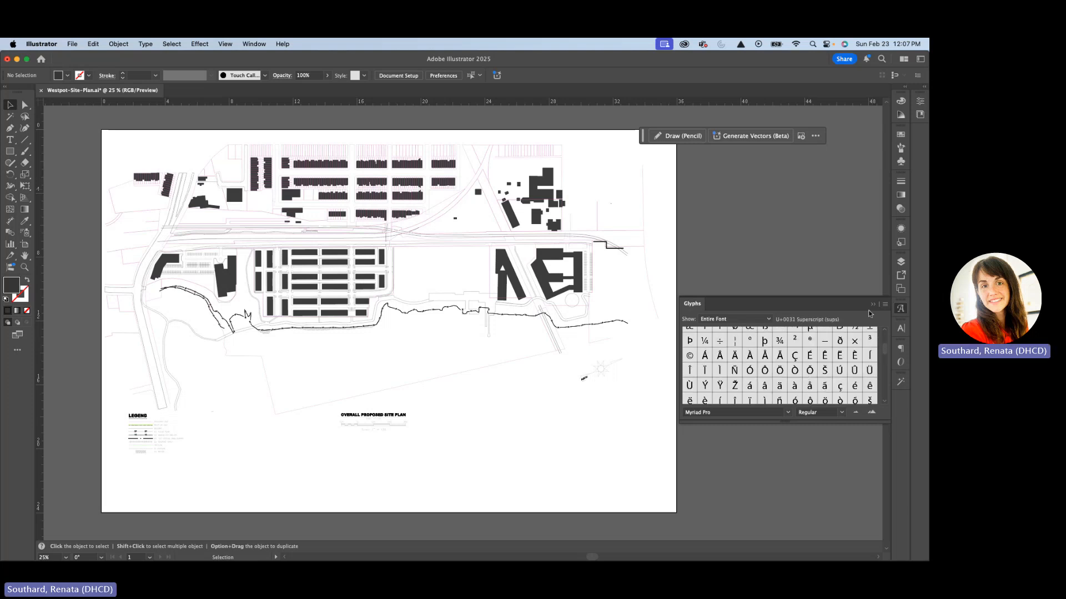
# - View the document's artboards and layers, as well as the gradient and stroke settings
pyautogui.click(900, 289)
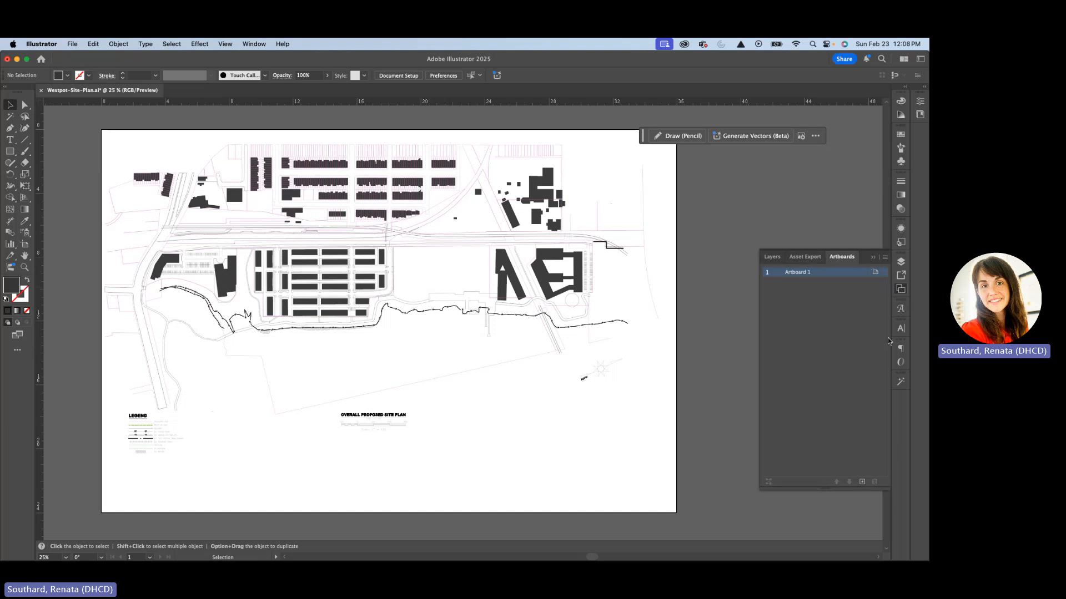
pyautogui.click(901, 261)
pyautogui.click(901, 196)
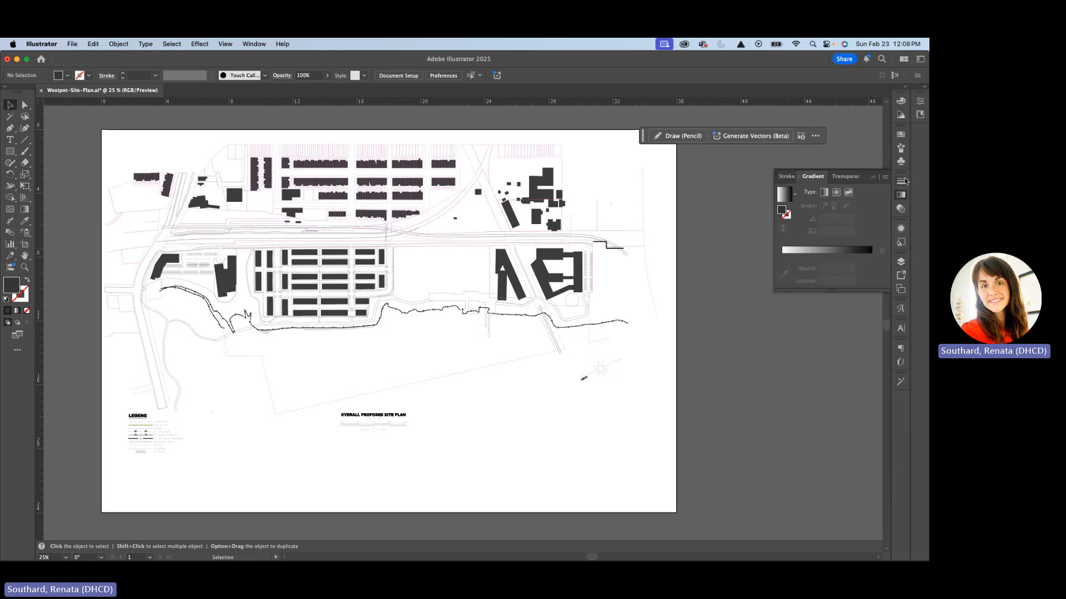
pyautogui.click(901, 182)
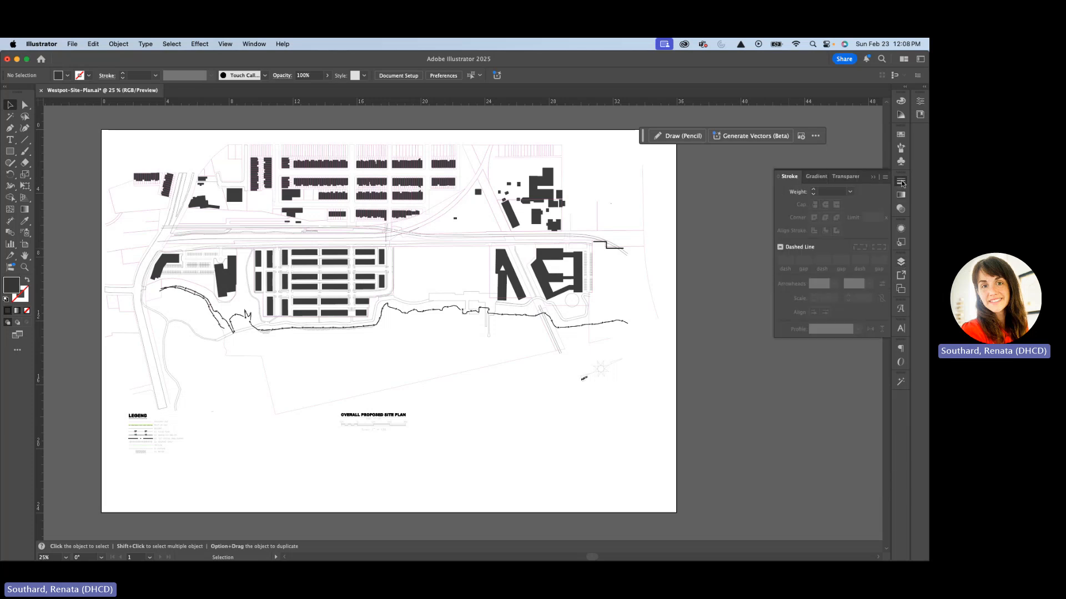
# - Review the color mode options and sample pink ff73c5 and lime green acff2e as fill colors from the RGB spectrum with nothing selected
pyautogui.click(901, 102)
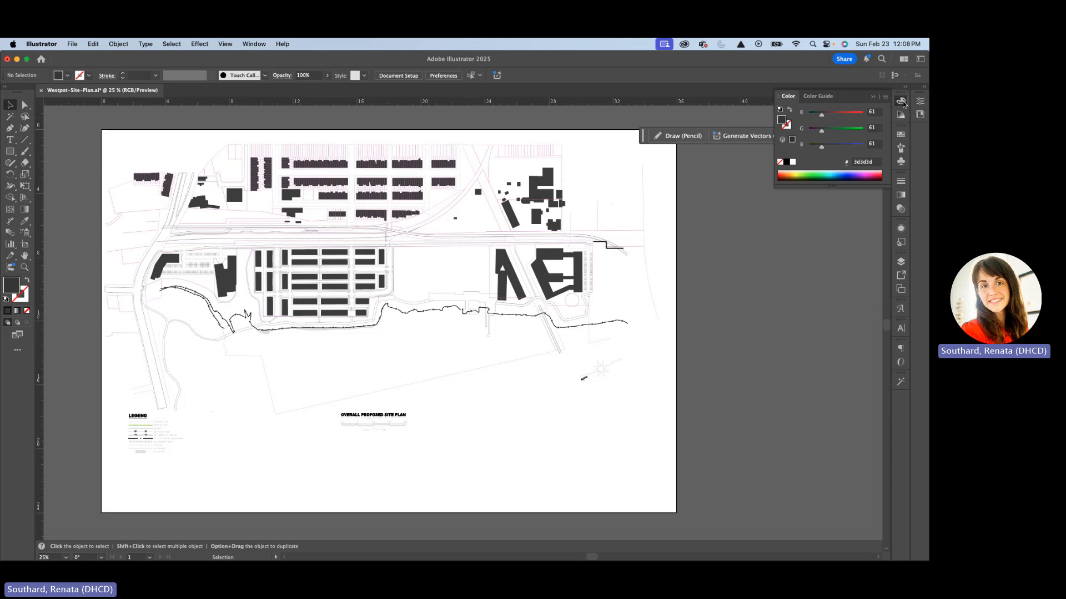
pyautogui.click(885, 97)
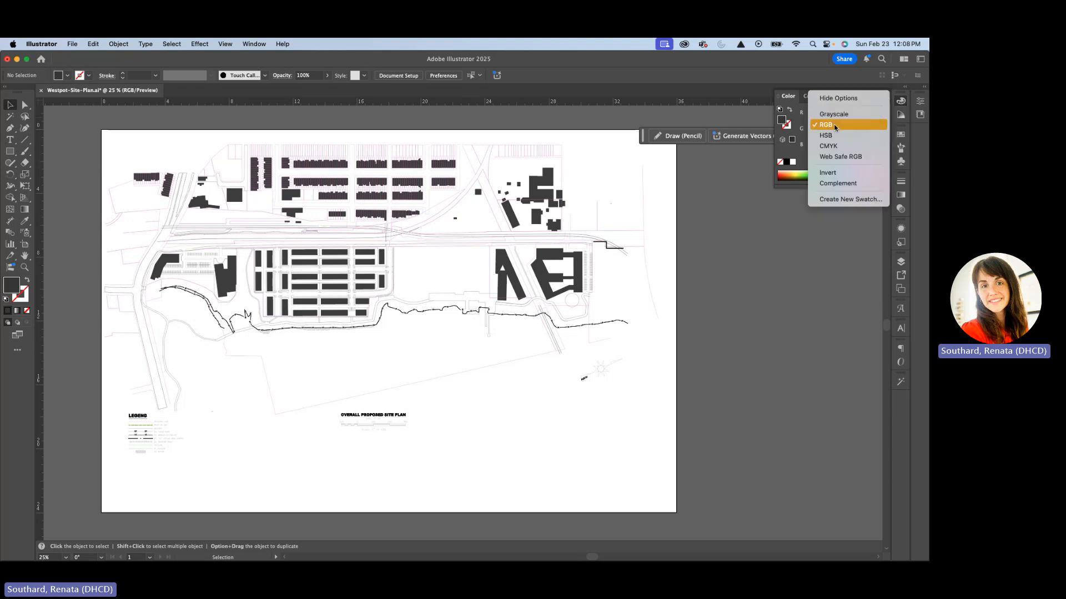
pyautogui.click(902, 104)
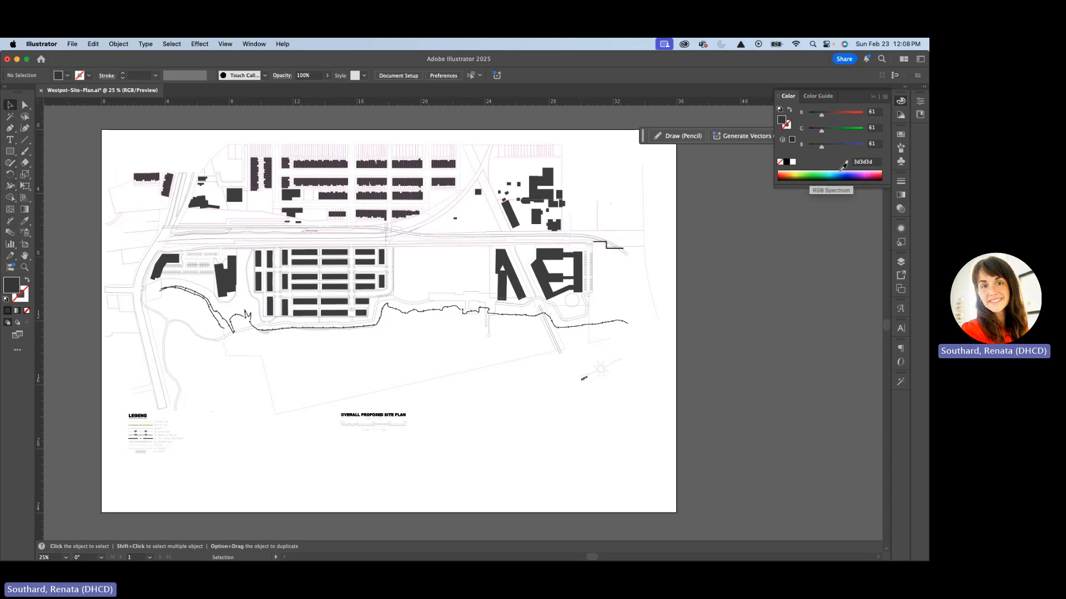
pyautogui.click(873, 171)
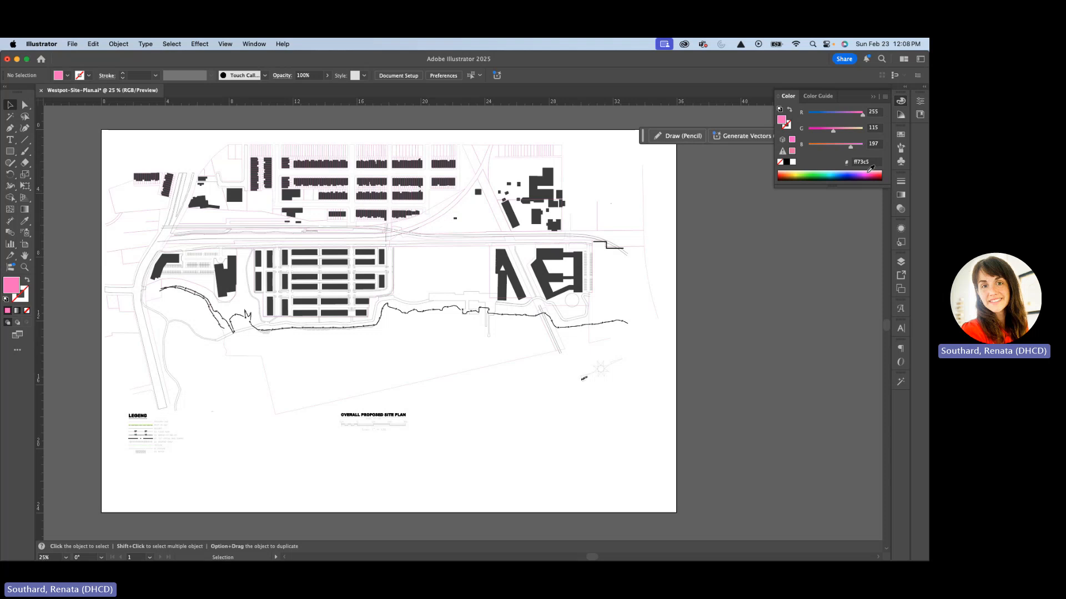
pyautogui.click(805, 173)
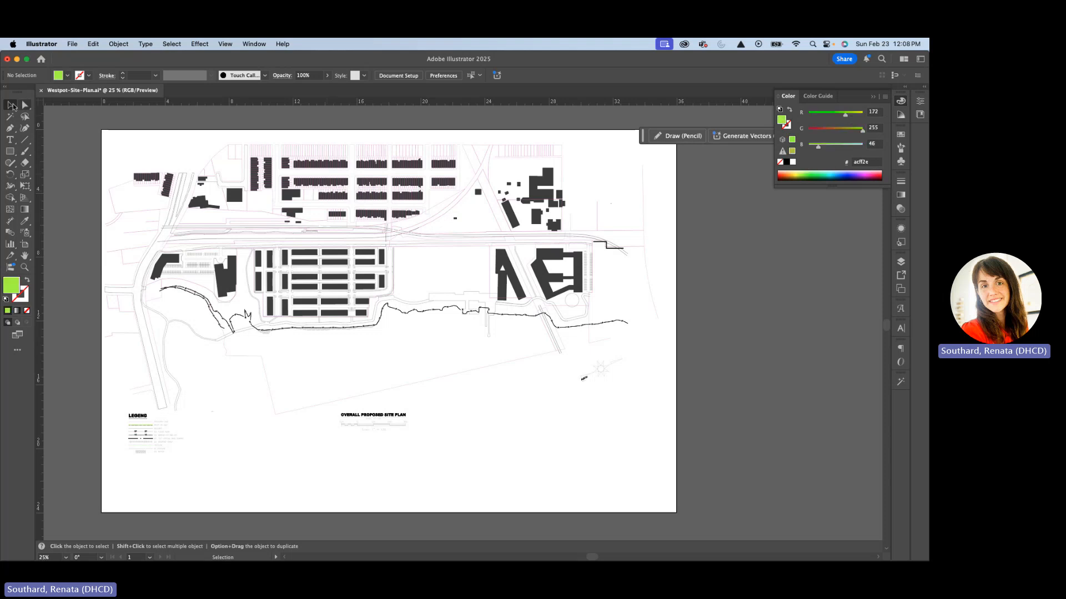
# - Try pink ff2eb4 and dark green 002e05 as the buildings group's fill, and undo both color changes
pyautogui.click(12, 105)
pyautogui.click(284, 286)
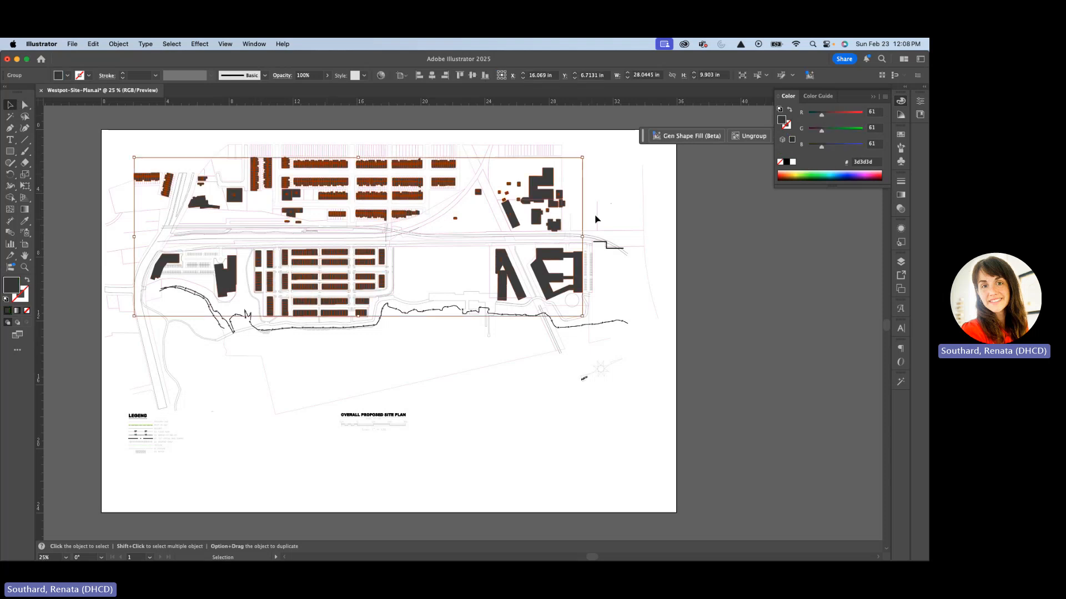
pyautogui.click(874, 170)
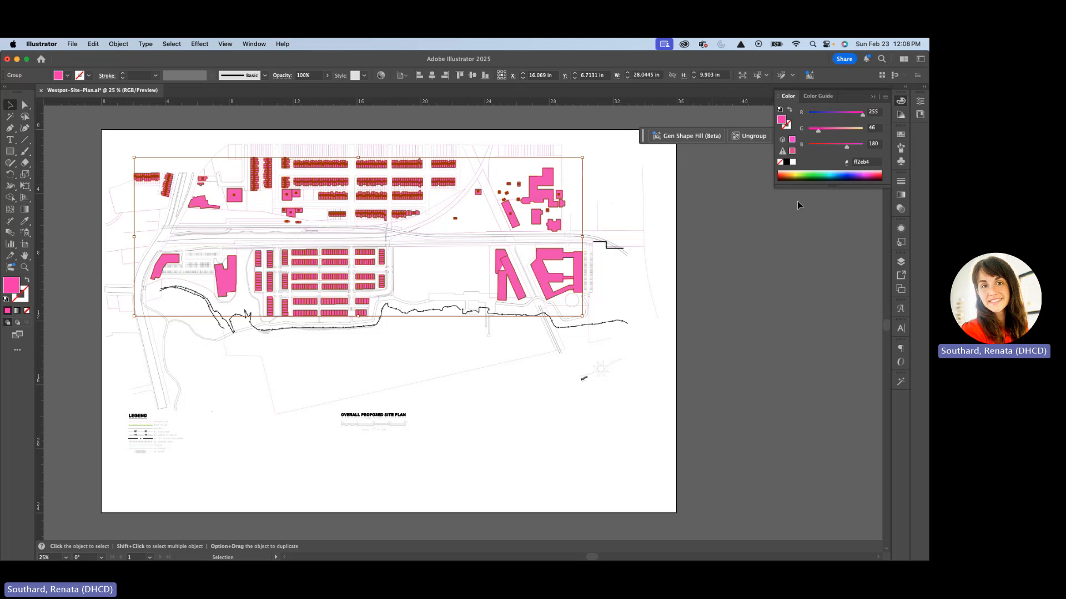
pyautogui.click(817, 174)
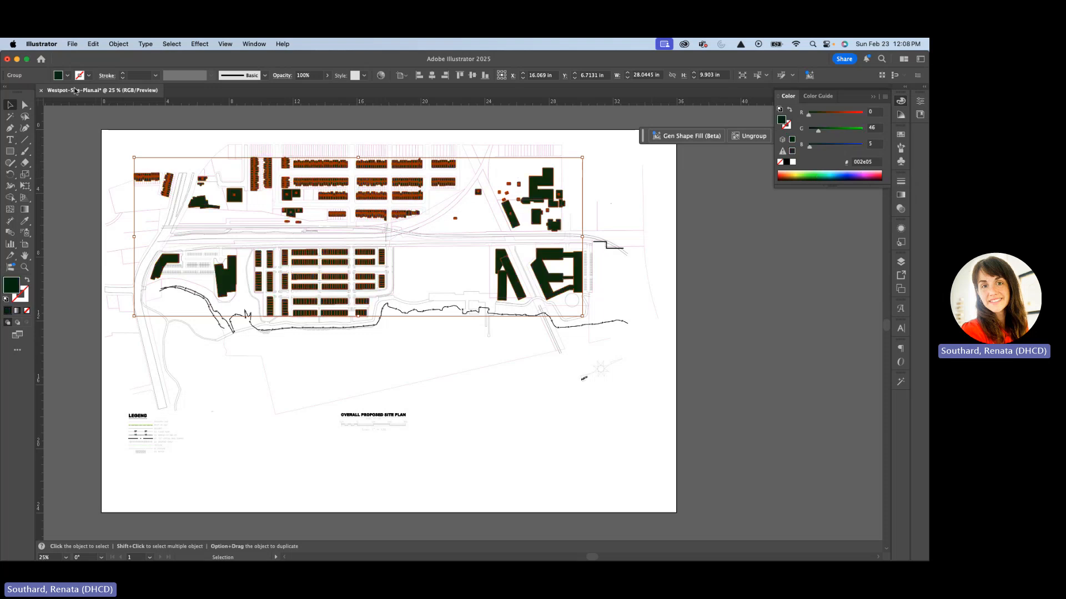
pyautogui.press('super+z')
pyautogui.press('super+z')
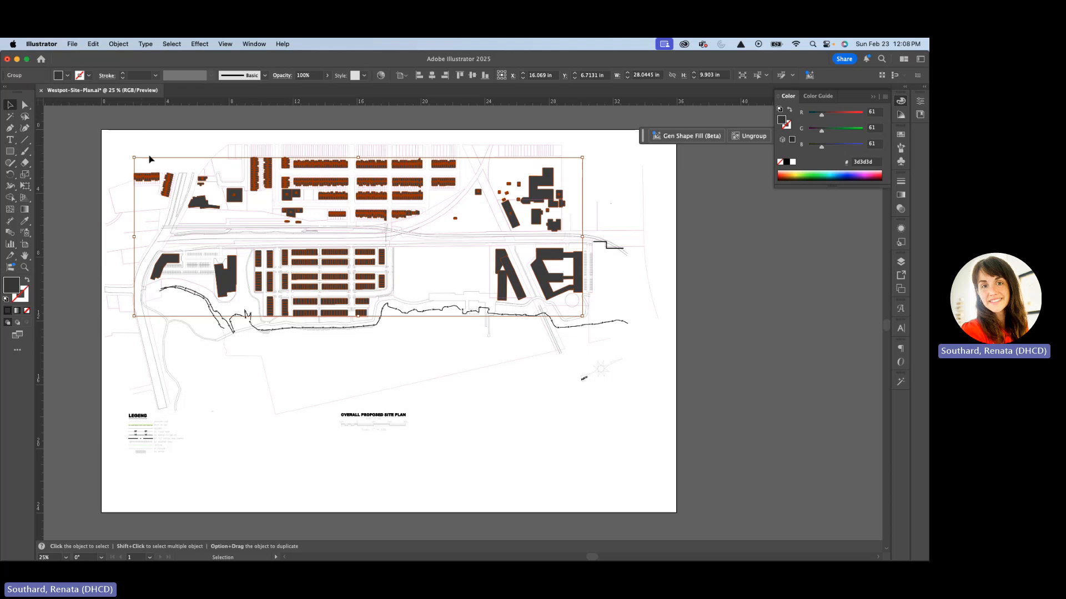
# - Make the Contours-2' layer visible while keeping the buildings group selected
pyautogui.click(181, 131)
pyautogui.click(234, 197)
pyautogui.click(900, 262)
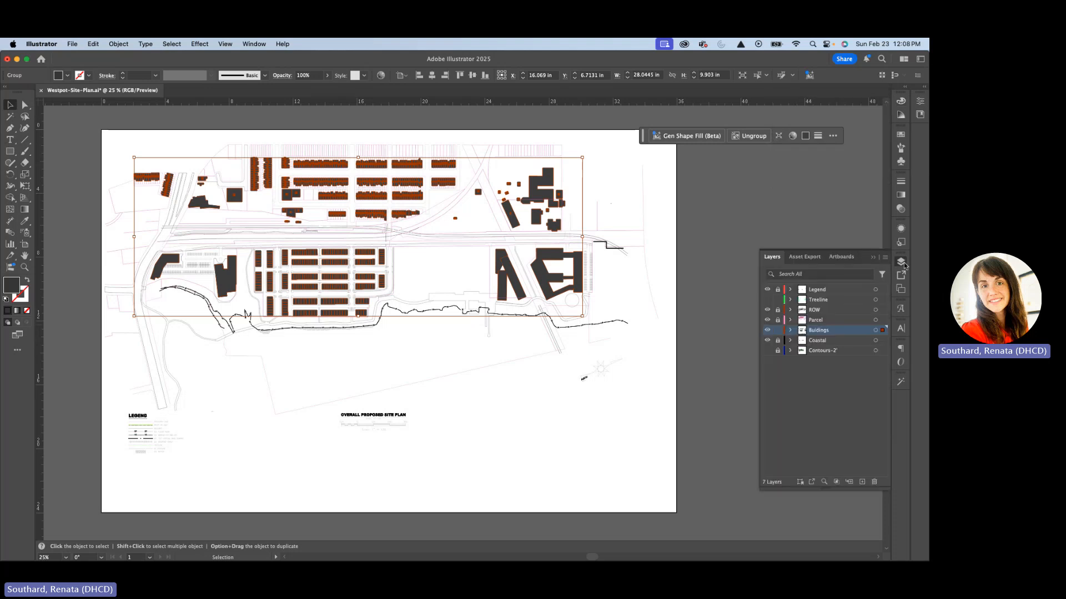
pyautogui.click(768, 351)
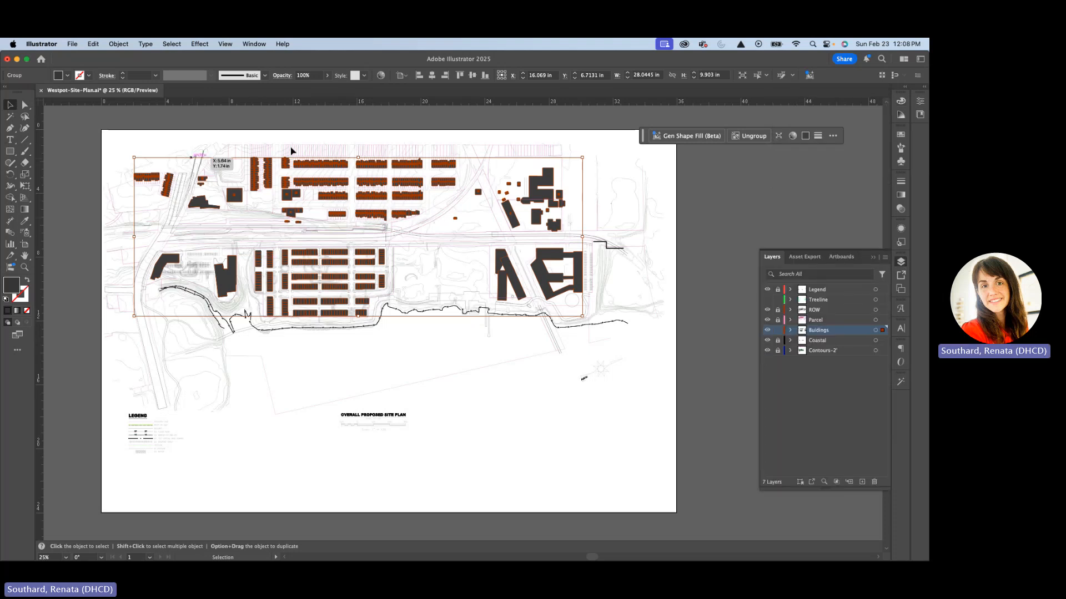
# - Set the buildings group's opacity to 44% and deselect it
pyautogui.click(303, 76)
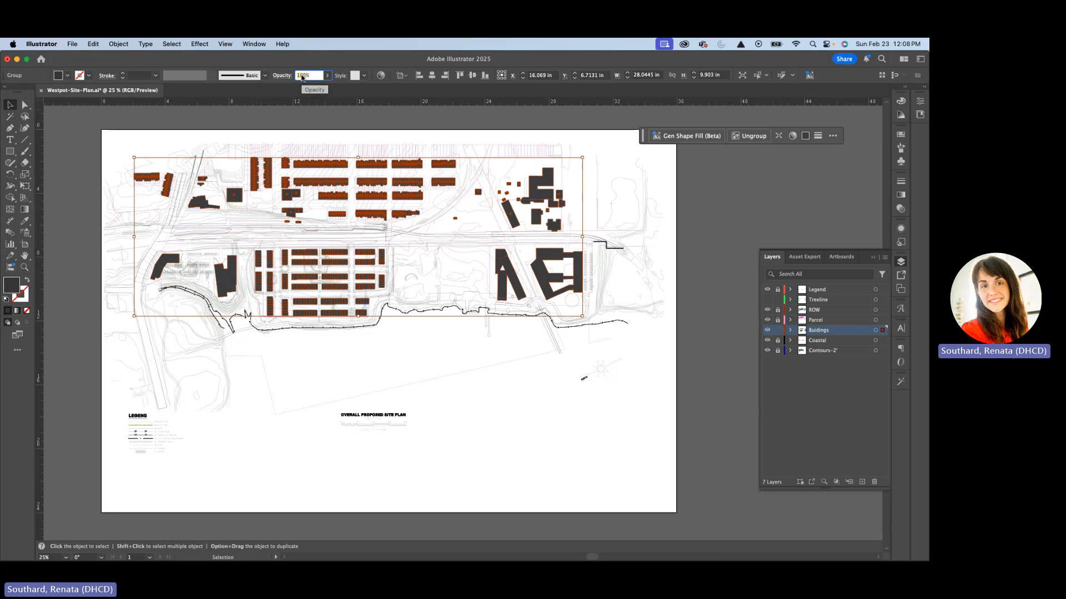
pyautogui.write('50')
pyautogui.press('Return')
pyautogui.click(334, 382)
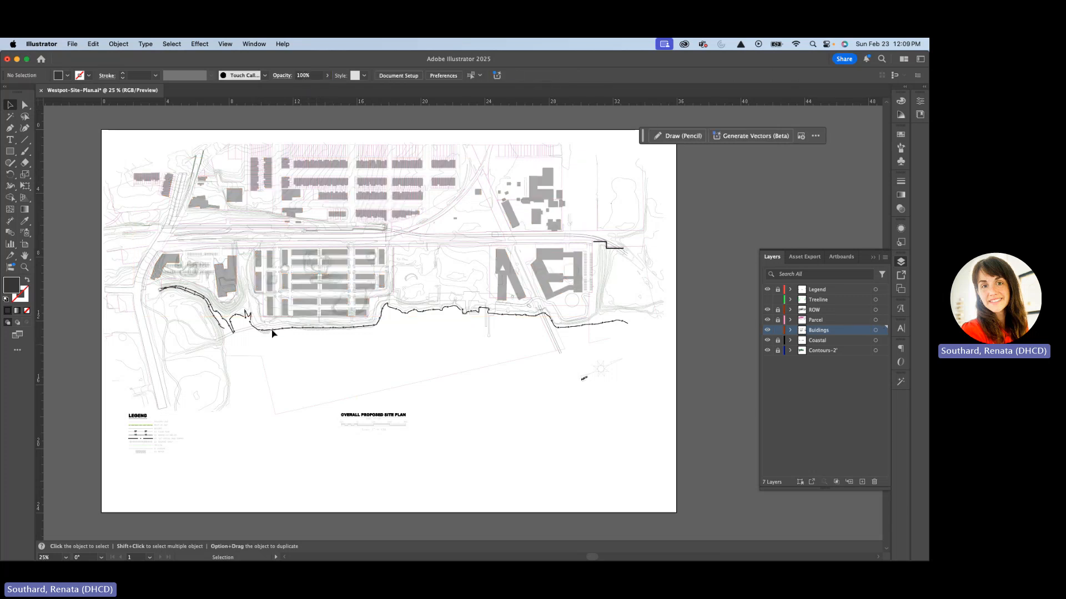
# - Select the buildings group and review the attributes for selecting matching objects, such as fill color and opacity
pyautogui.scroll(1, 261, 332)
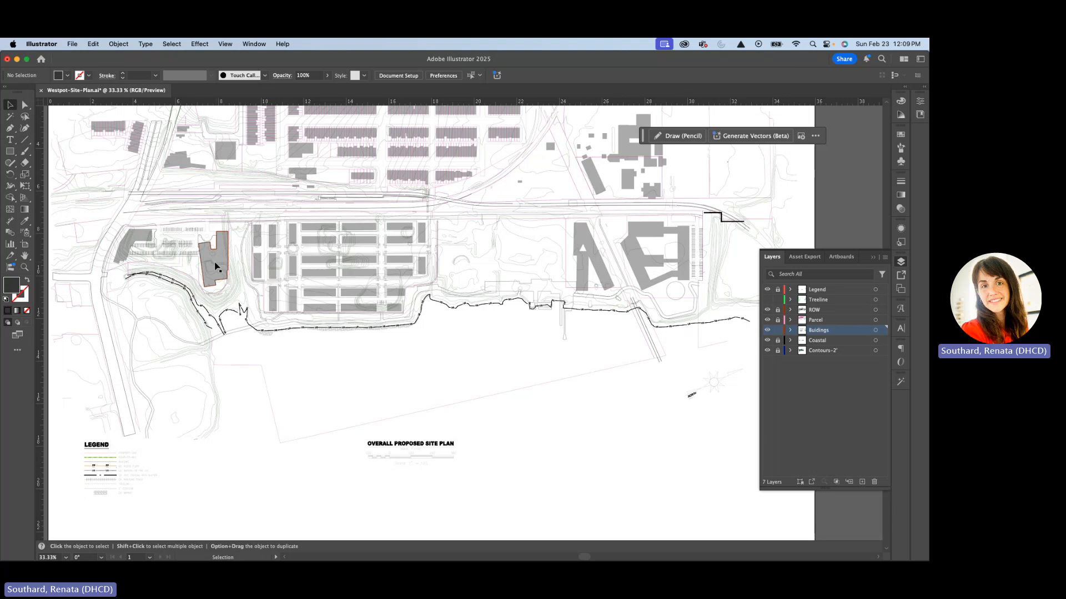
pyautogui.scroll(1, 212, 270)
pyautogui.click(226, 266)
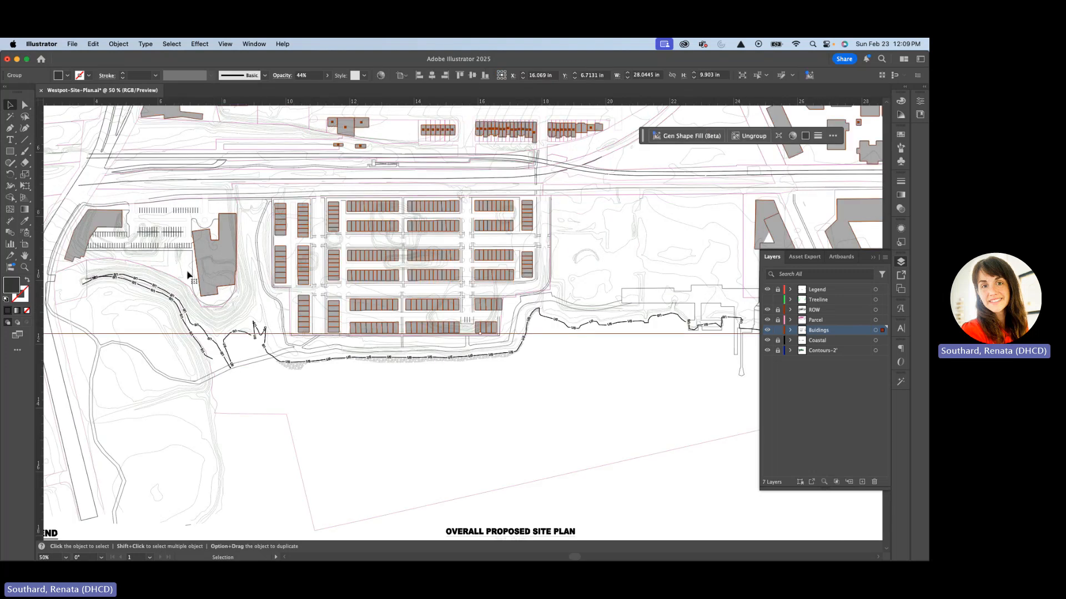
pyautogui.click(170, 43)
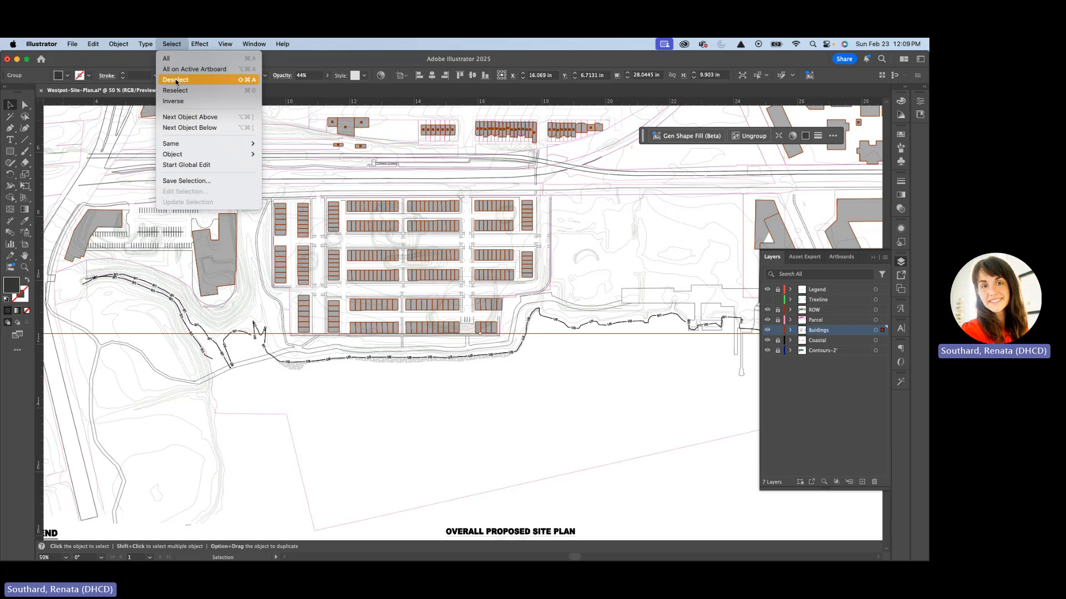
pyautogui.moveTo(181, 144)
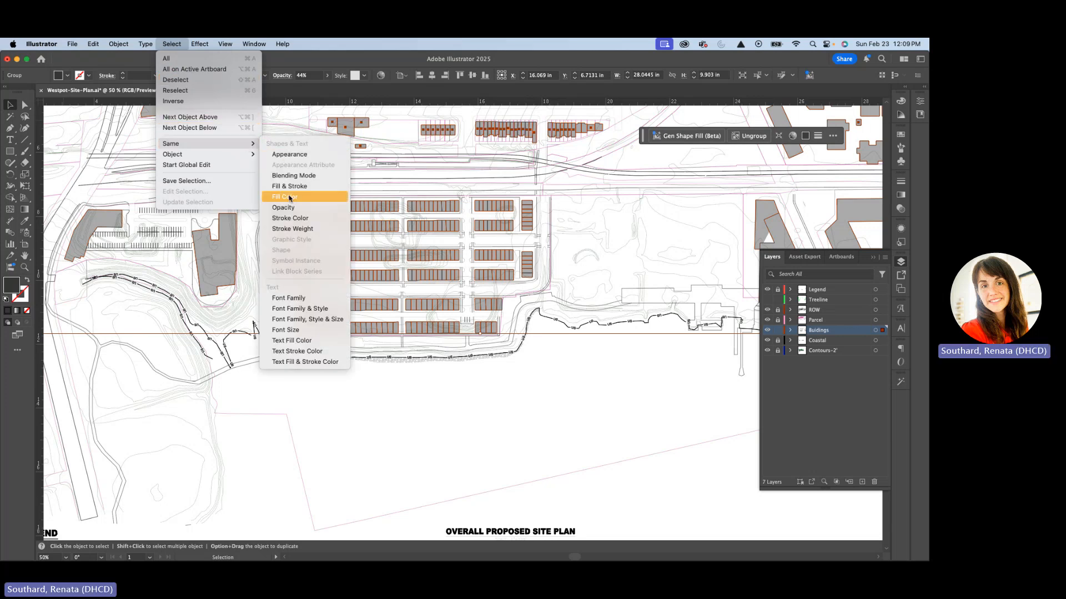
pyautogui.click(279, 208)
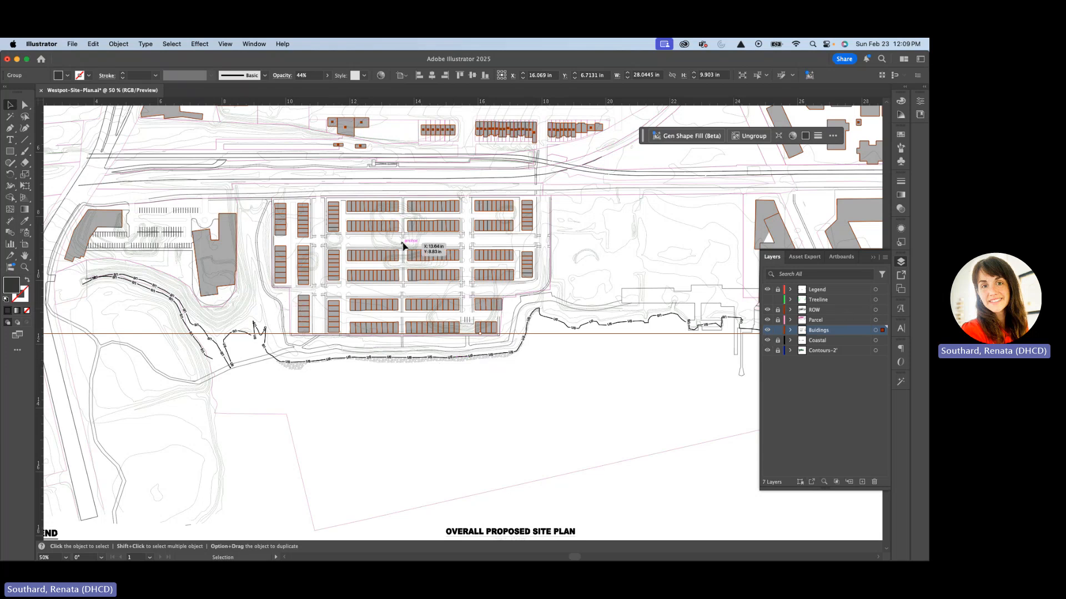
pyautogui.scroll(-1, 404, 244)
pyautogui.click(499, 359)
# - Lock the Buildings layer, and unlock the Contours-2' layer to select its group of contour lines
pyautogui.scroll(-1, 562, 338)
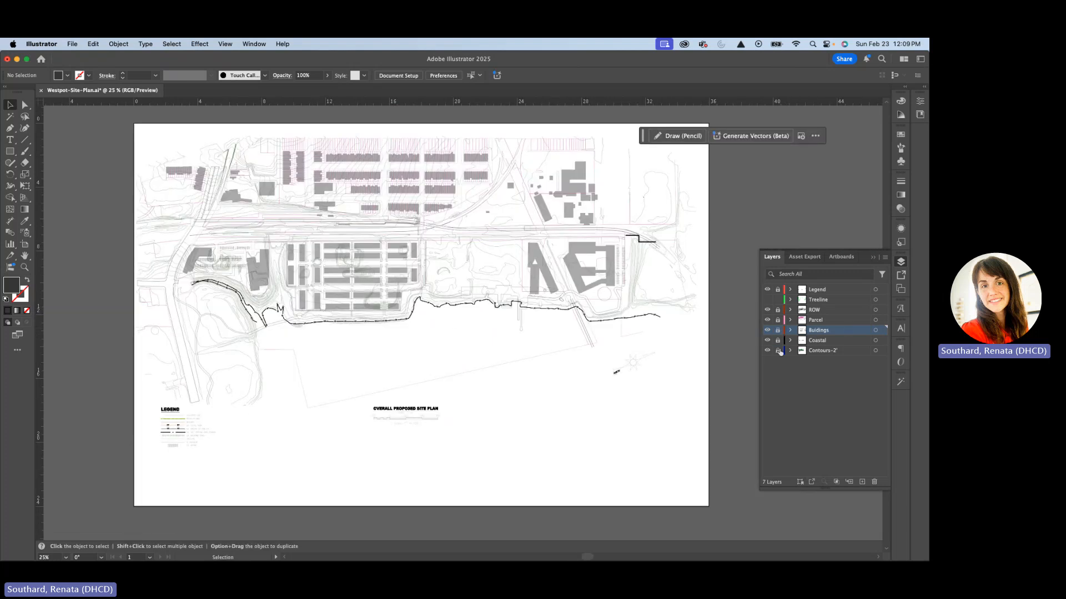
pyautogui.scroll(3, 453, 247)
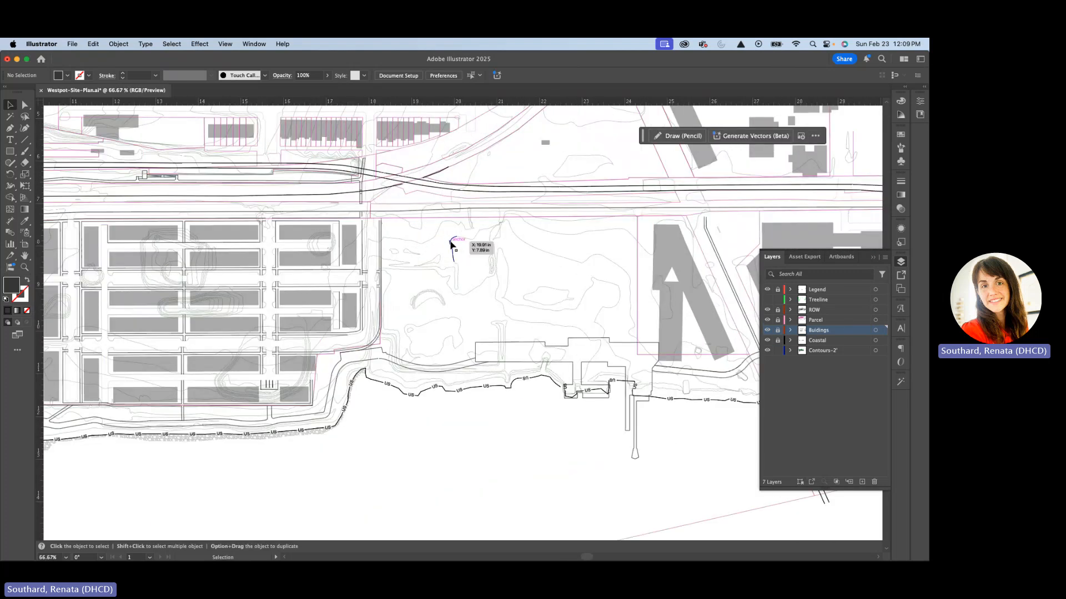
pyautogui.click(452, 244)
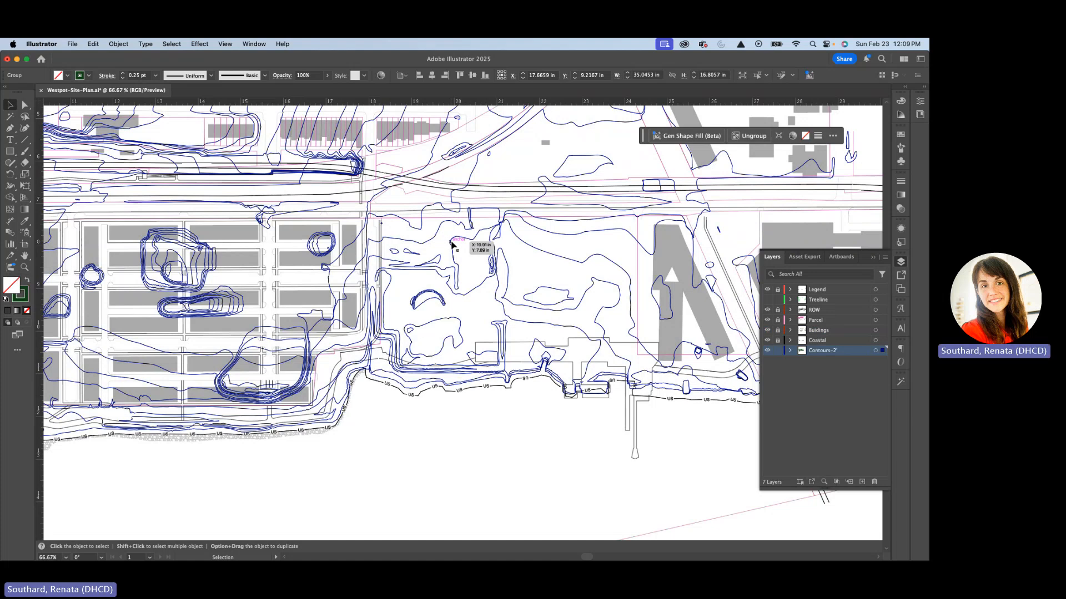
# - Start simplifying the selected contour lines, try different Simplify Curve amounts and settle on 31%
pyautogui.scroll(-2, 481, 255)
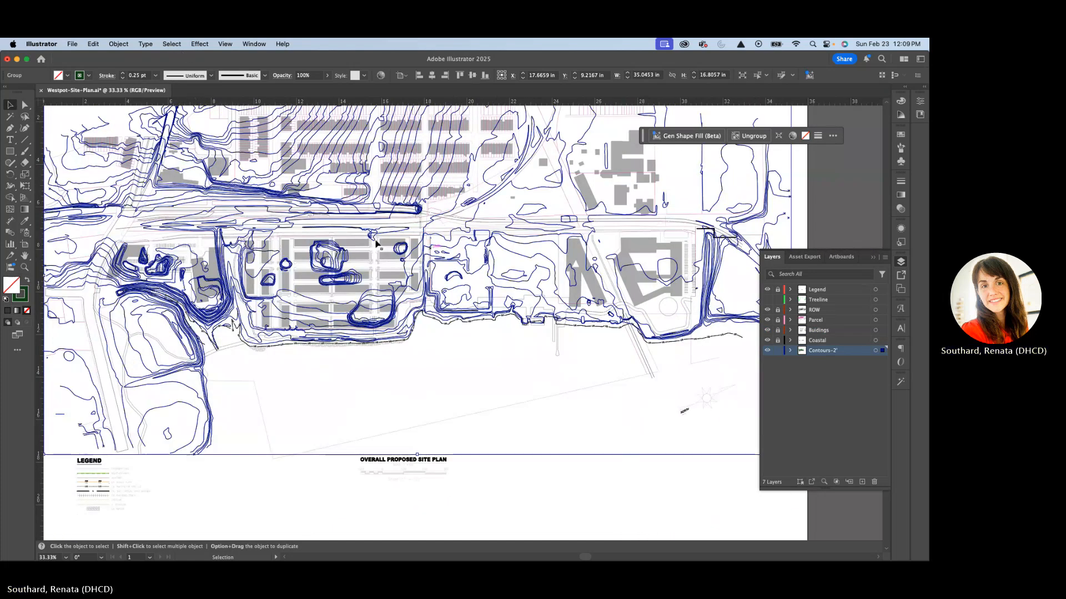
pyautogui.scroll(2, 321, 249)
pyautogui.rightClick(321, 250)
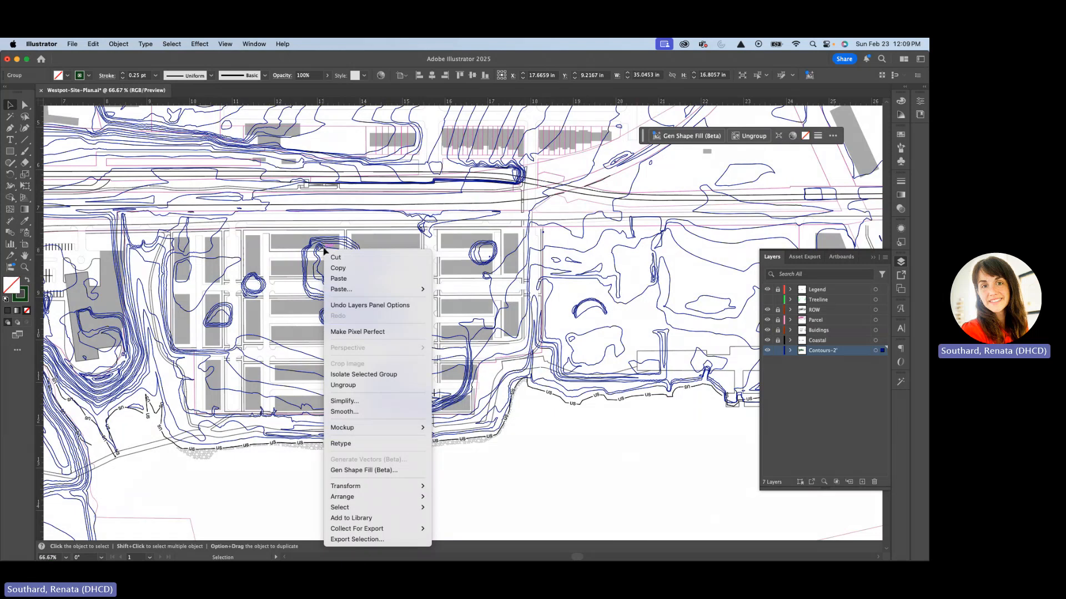
pyautogui.click(349, 404)
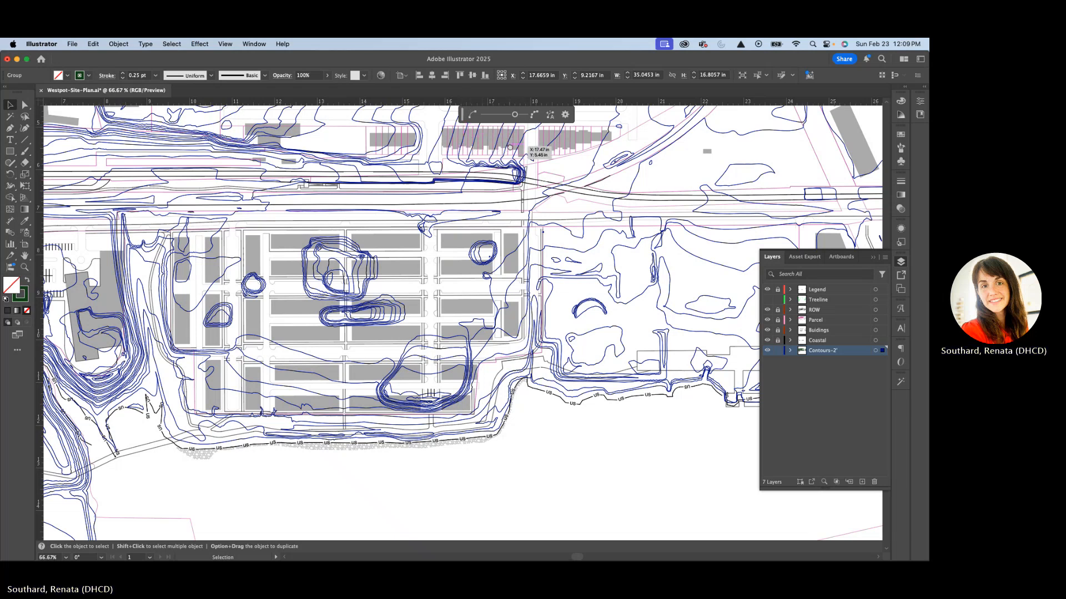
pyautogui.scroll(-2, 509, 147)
pyautogui.hscroll(2, 509, 147)
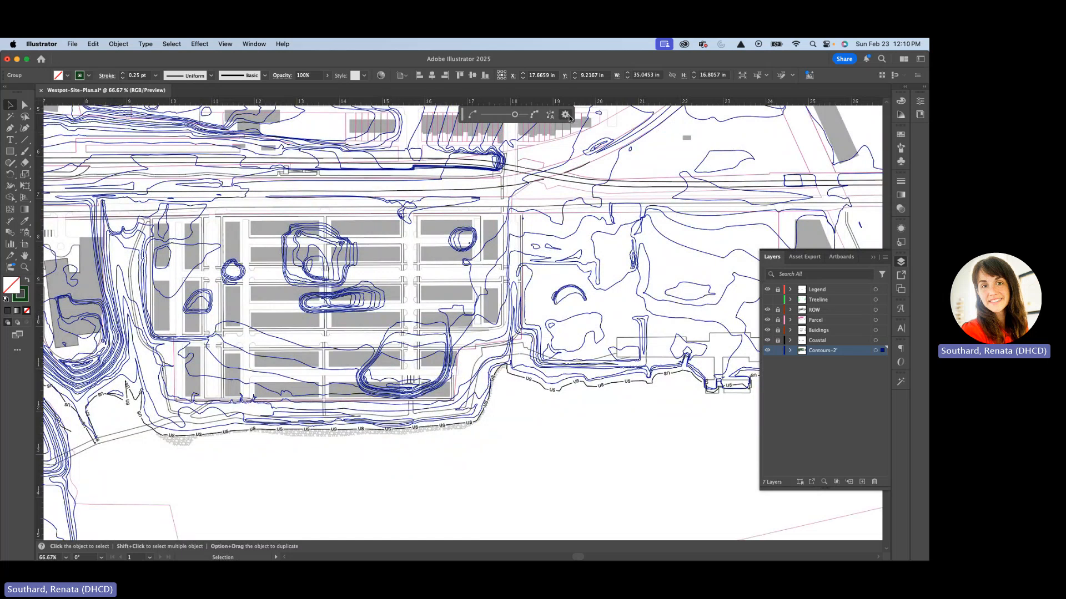
pyautogui.click(566, 115)
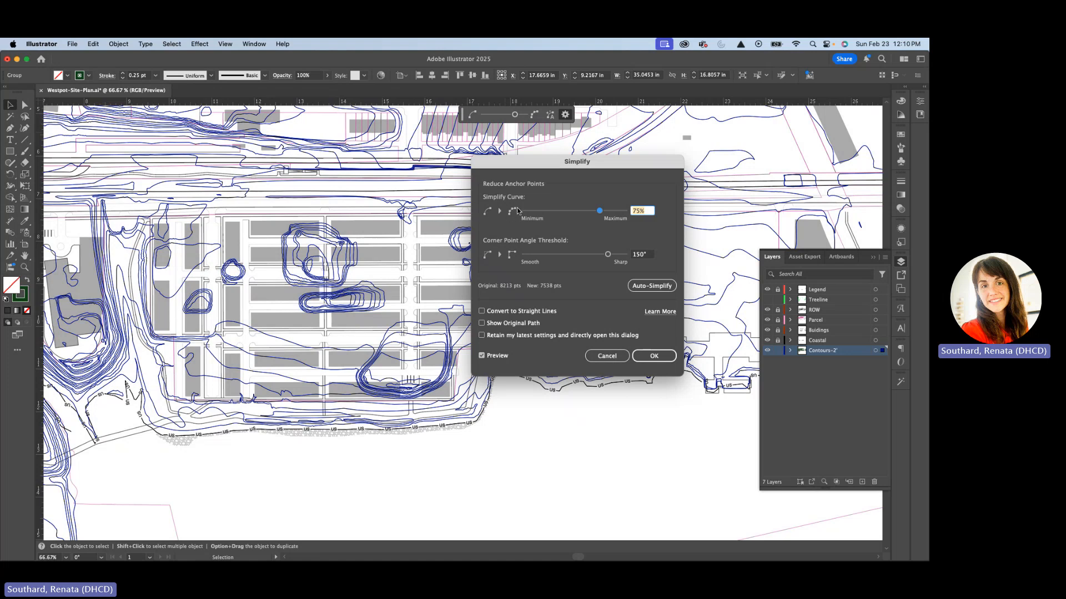
pyautogui.moveTo(600, 213); pyautogui.dragTo(555, 212)
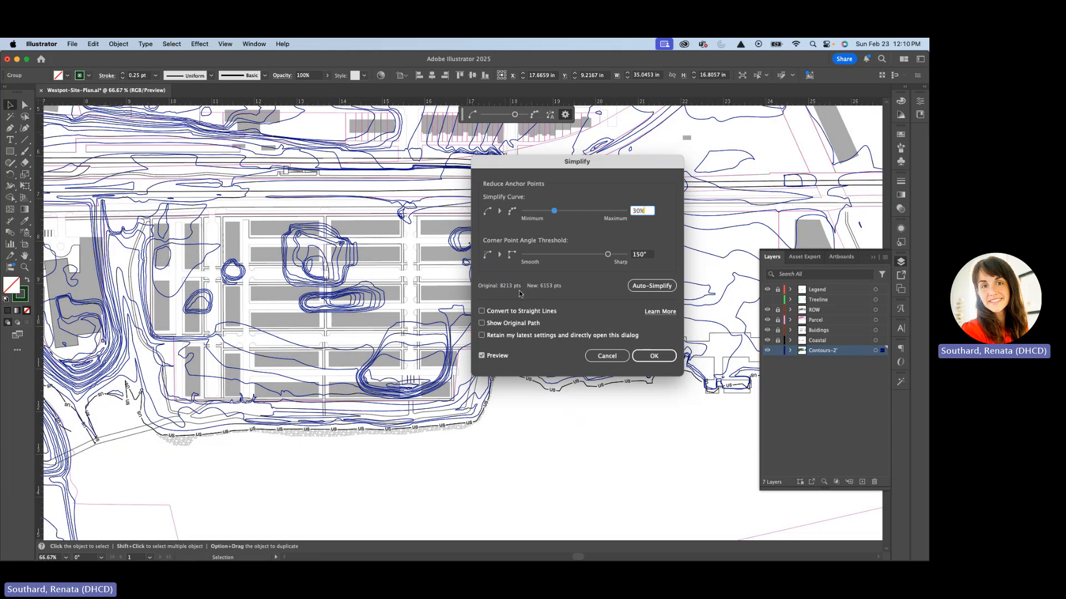
pyautogui.moveTo(554, 213); pyautogui.dragTo(603, 215)
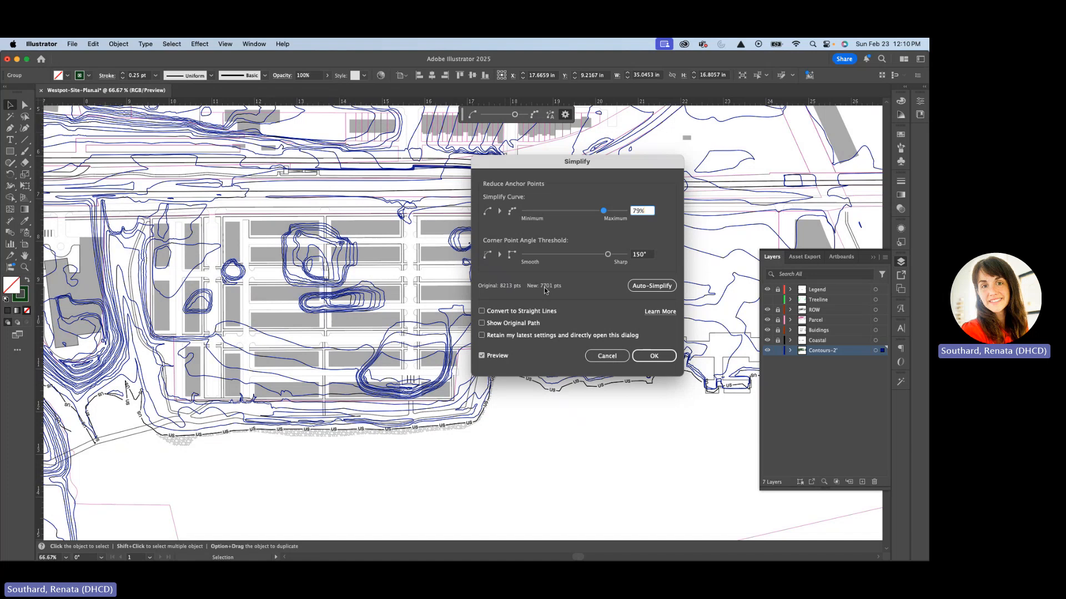
pyautogui.moveTo(605, 212); pyautogui.dragTo(555, 211)
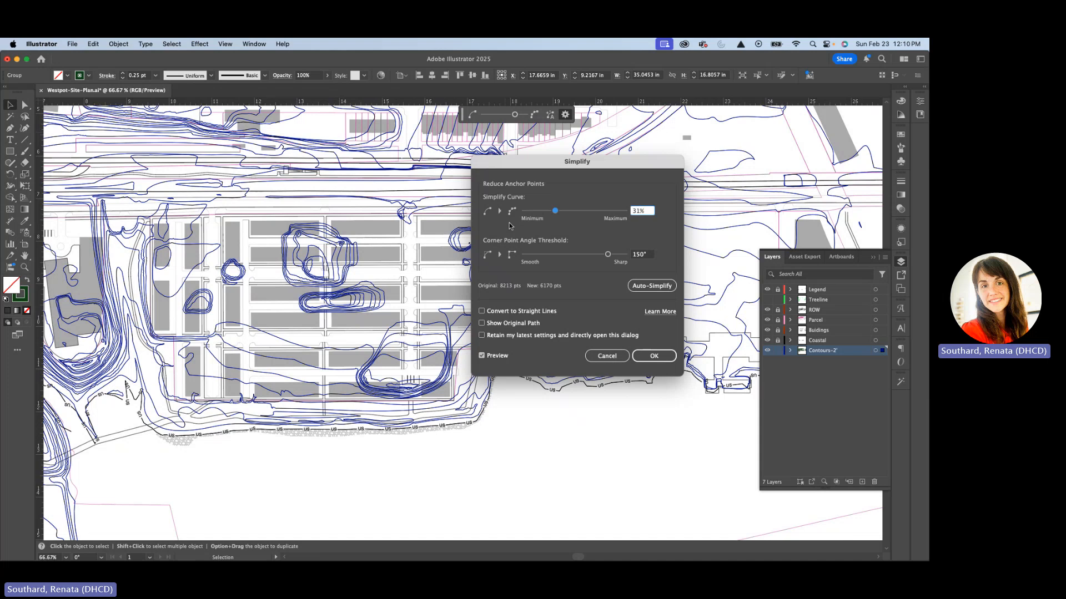
# - Apply the simplification with a 121° Corner Point Angle Threshold after previewing the conversion to straight lines, leaving that option off
pyautogui.moveTo(608, 255); pyautogui.dragTo(561, 257)
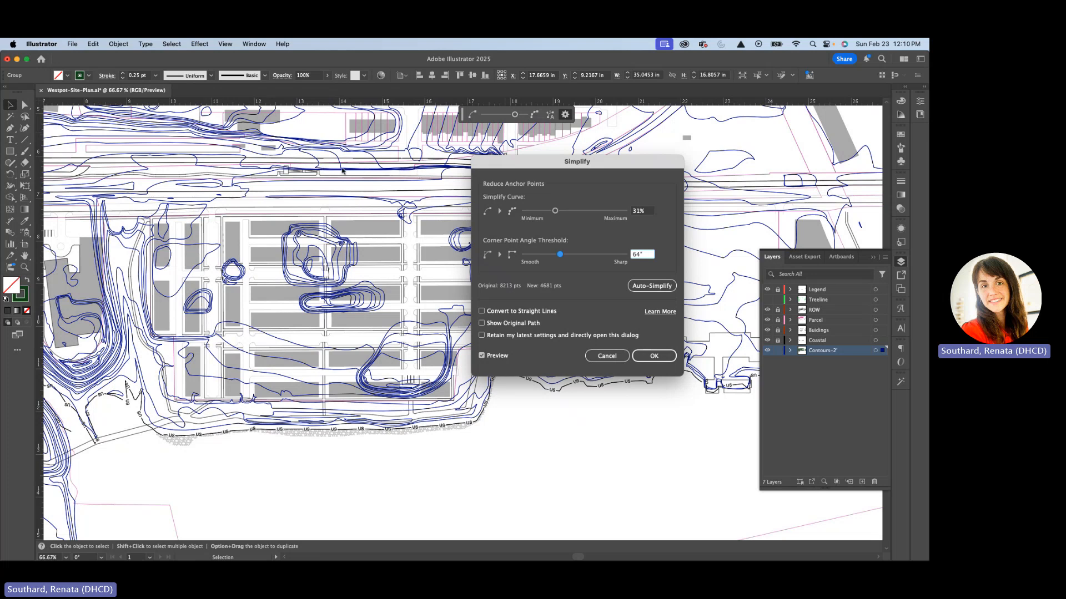
pyautogui.click(592, 255)
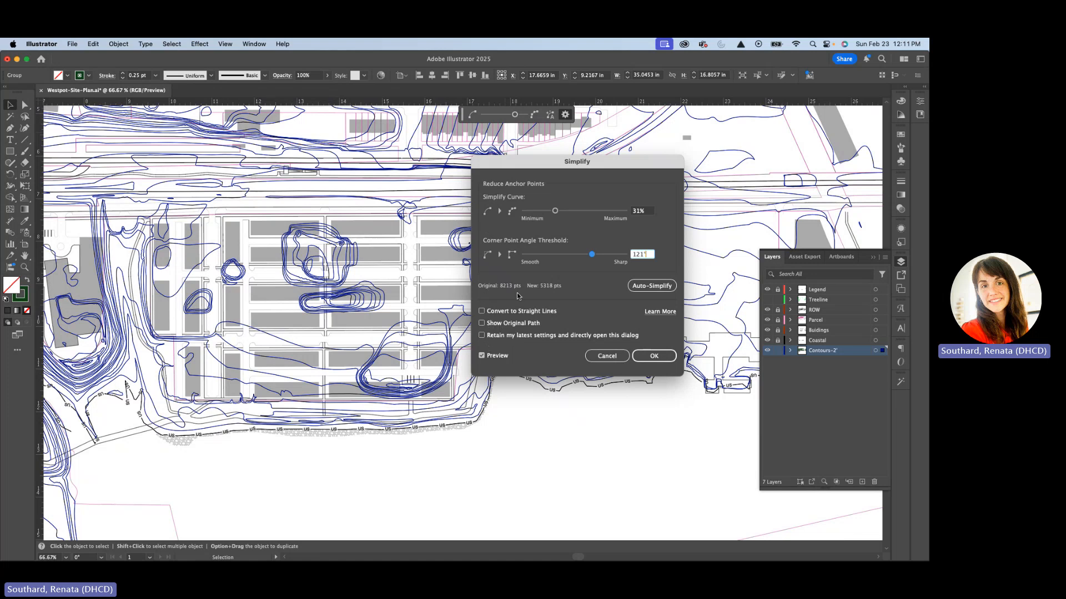
pyautogui.click(482, 311)
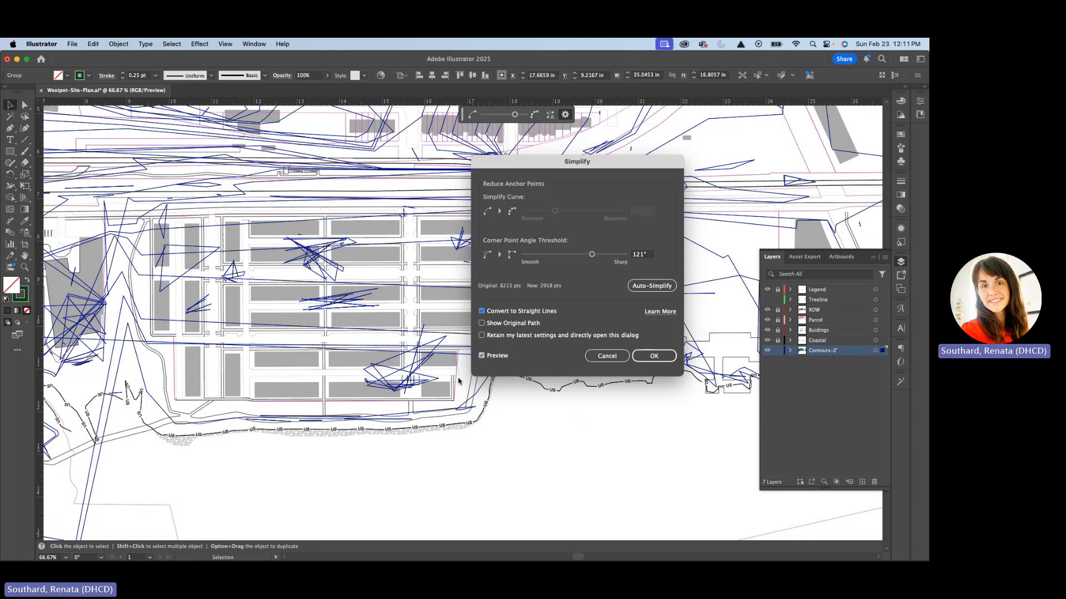
pyautogui.click(481, 312)
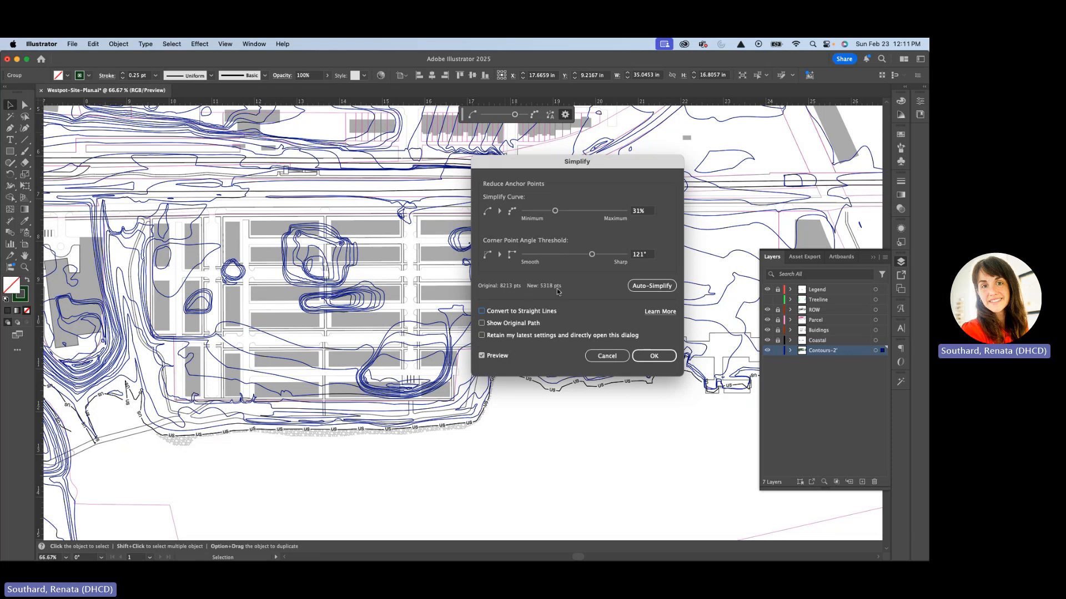
pyautogui.click(654, 357)
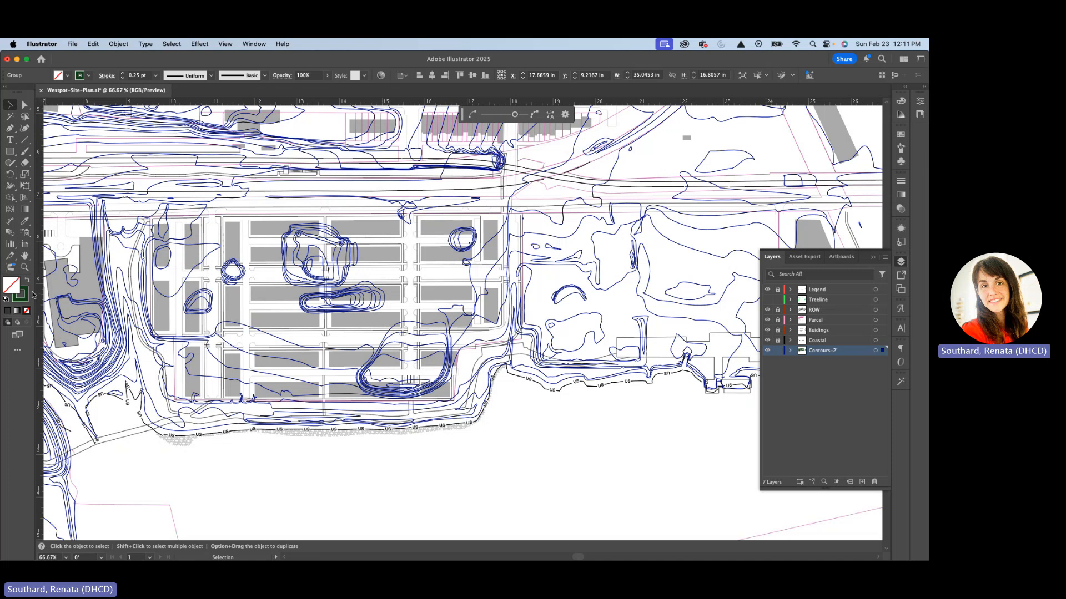
# - Set the contour lines' stroke weight to 0.15 pt and their stroke color to green 2c7a32, and deselect them
pyautogui.click(136, 76)
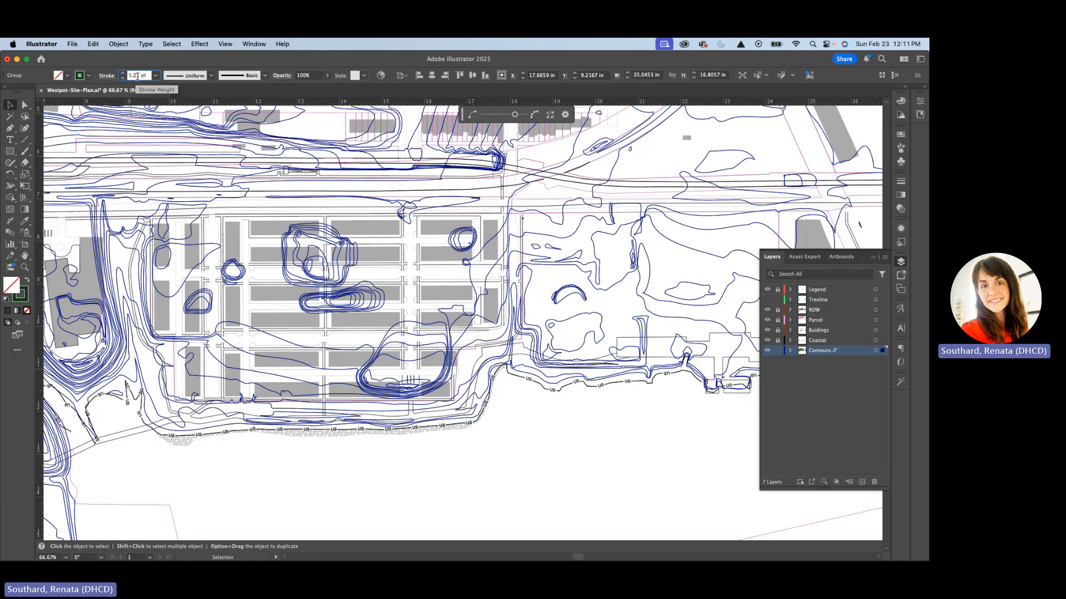
pyautogui.write('15')
pyautogui.press('Return')
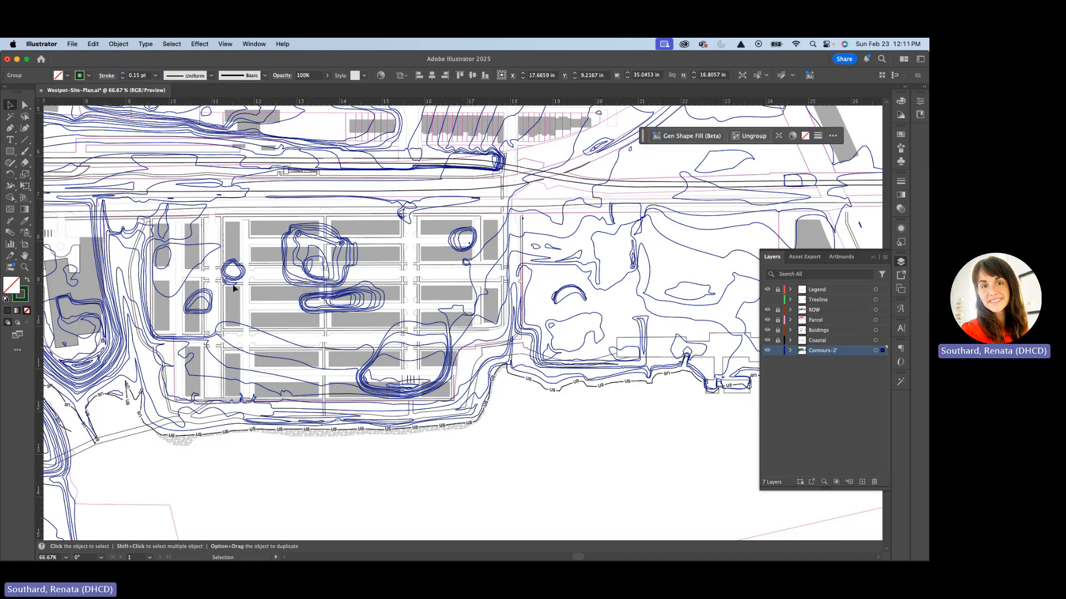
pyautogui.doubleClick(22, 292)
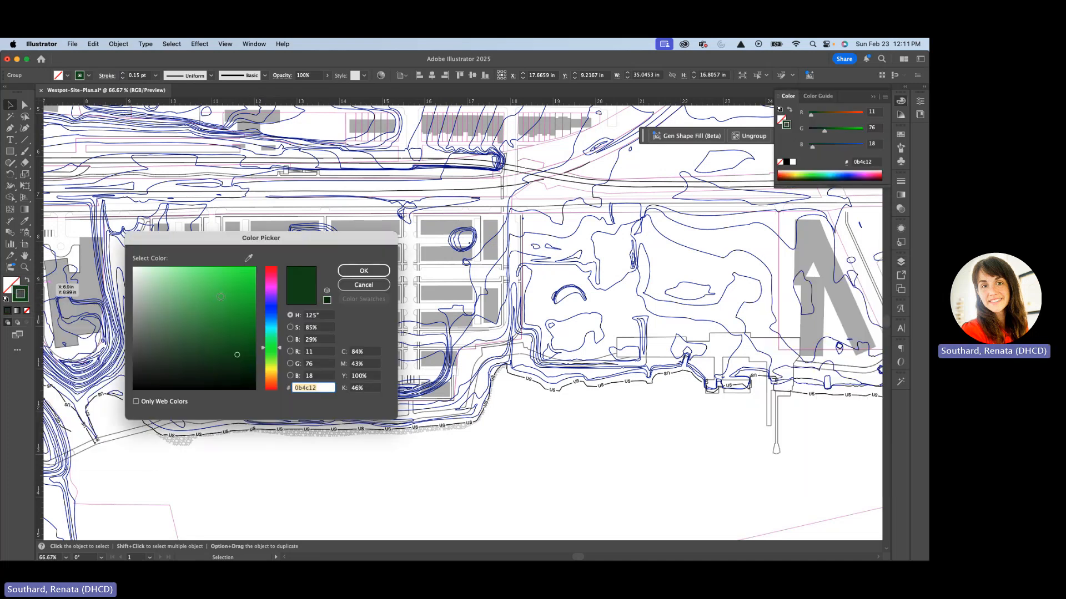
pyautogui.click(212, 331)
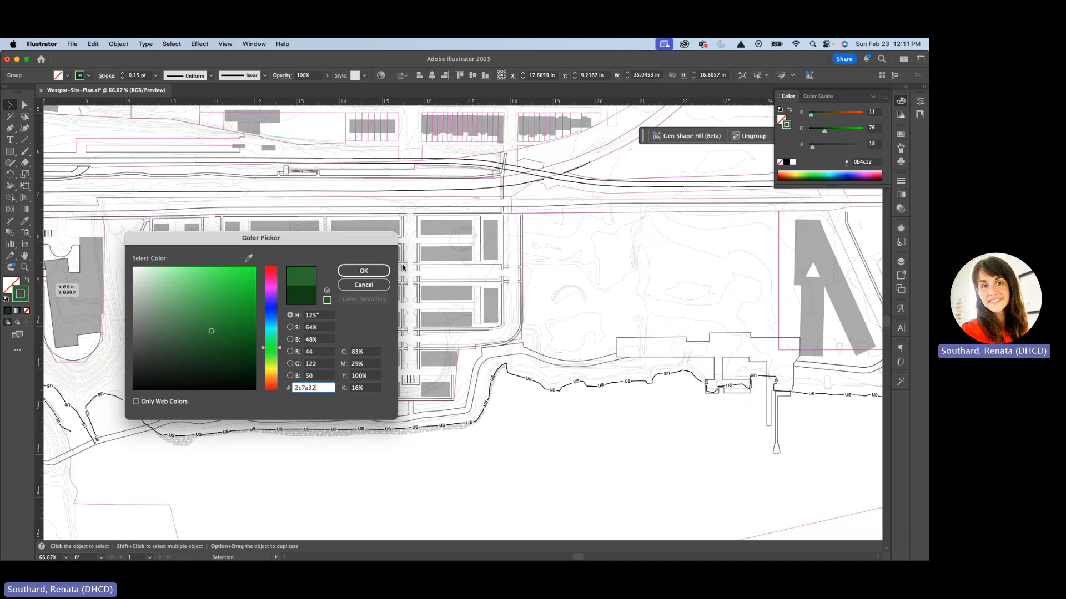
pyautogui.click(364, 271)
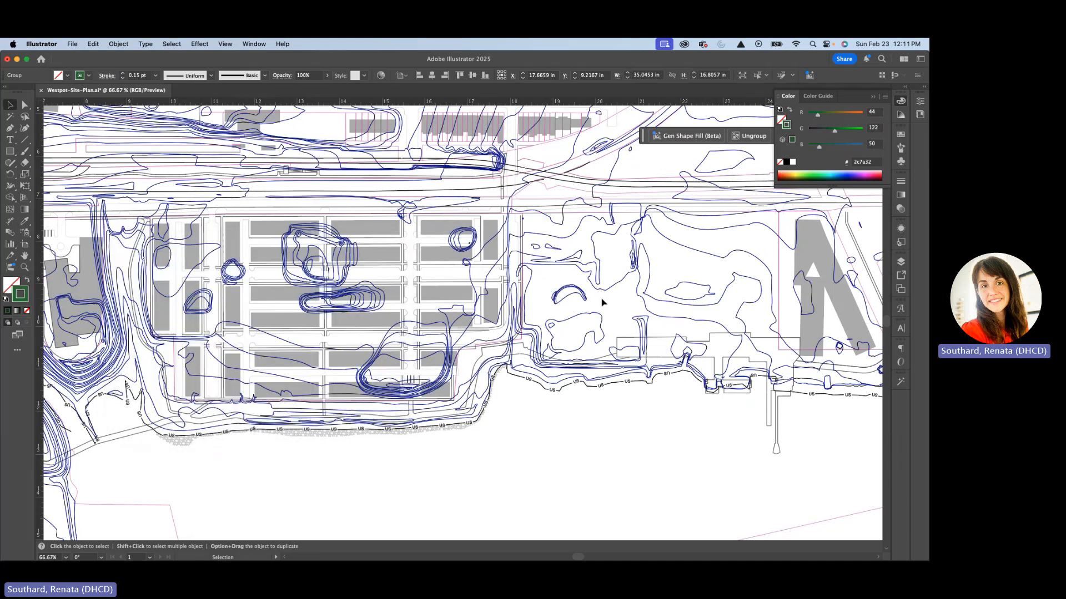
pyautogui.click(599, 308)
# - Inspect the restyled contour lines up close and against the whole site plan, including the parking area
pyautogui.scroll(9, 564, 300)
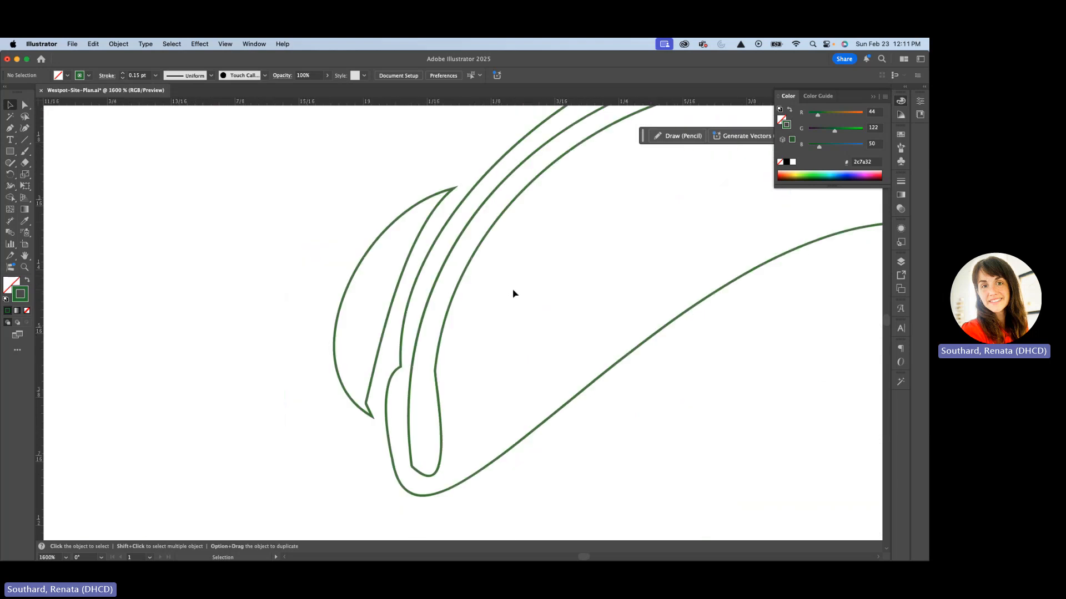
pyautogui.scroll(-4, 513, 293)
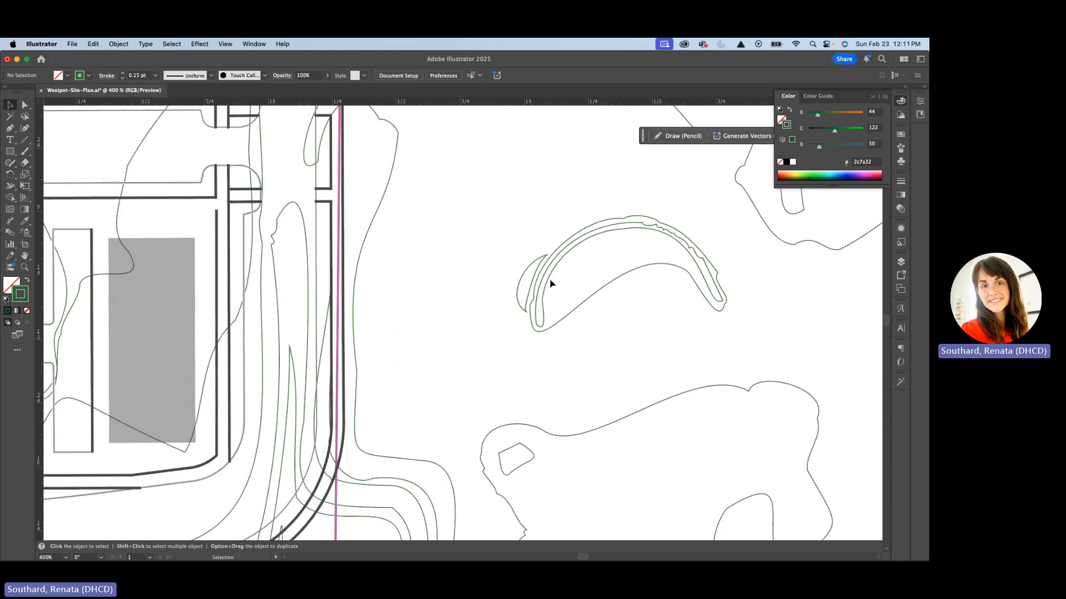
pyautogui.scroll(-6, 550, 284)
pyautogui.moveTo(336, 249); pyautogui.dragTo(424, 279)
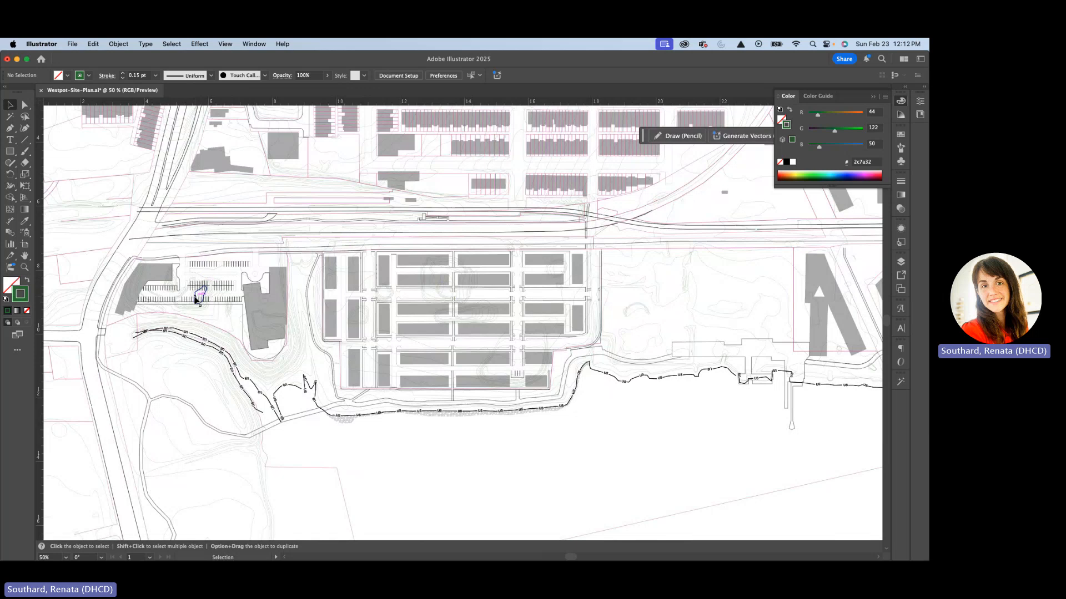
pyautogui.scroll(-1, 197, 291)
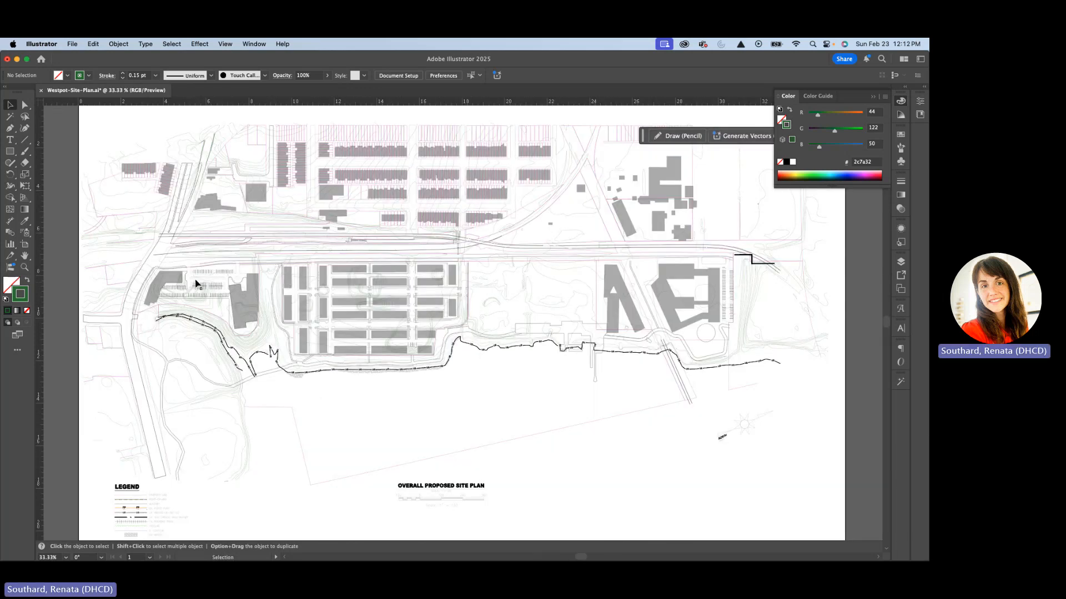
pyautogui.scroll(4, 198, 281)
pyautogui.moveTo(198, 275); pyautogui.dragTo(325, 253)
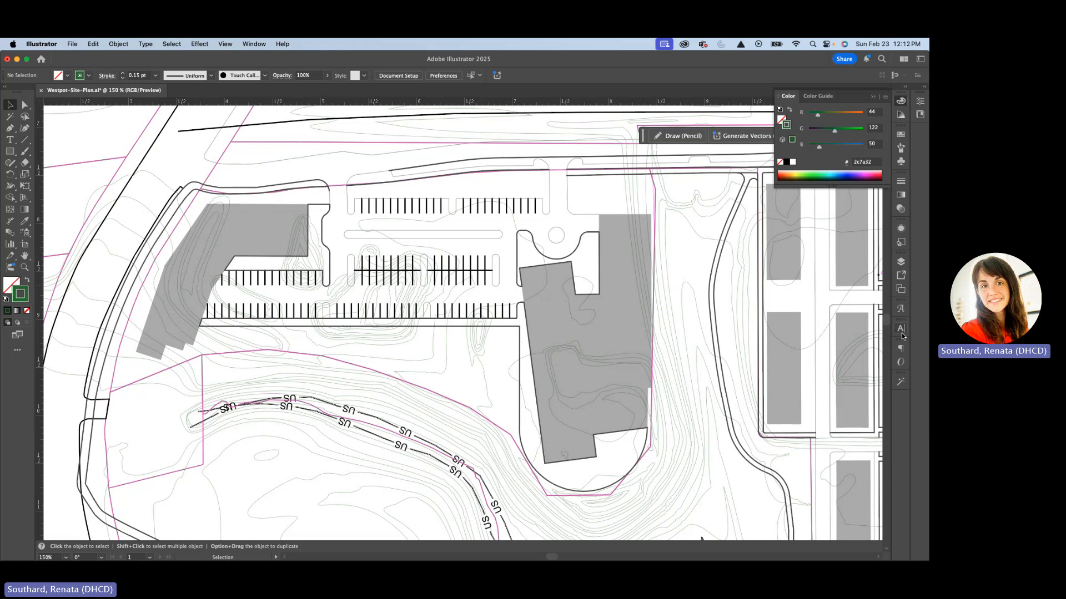
# - Hide the Coastal, Buildings, Parcel and ROW layers to view the site plan's contour lines on their own
pyautogui.press('space')
pyautogui.moveTo(679, 299); pyautogui.dragTo(543, 285)
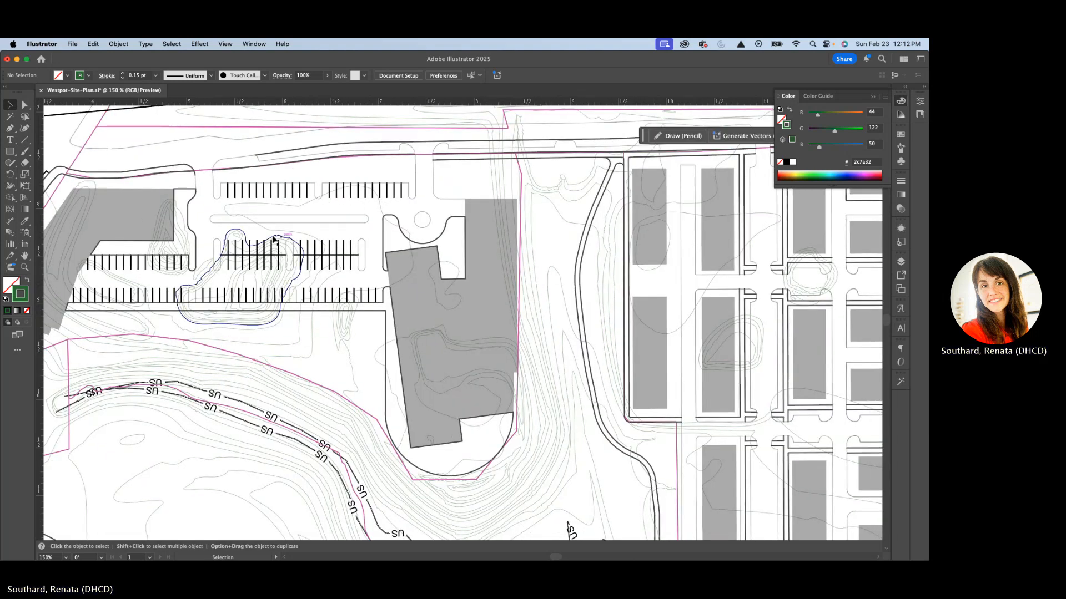
pyautogui.click(901, 262)
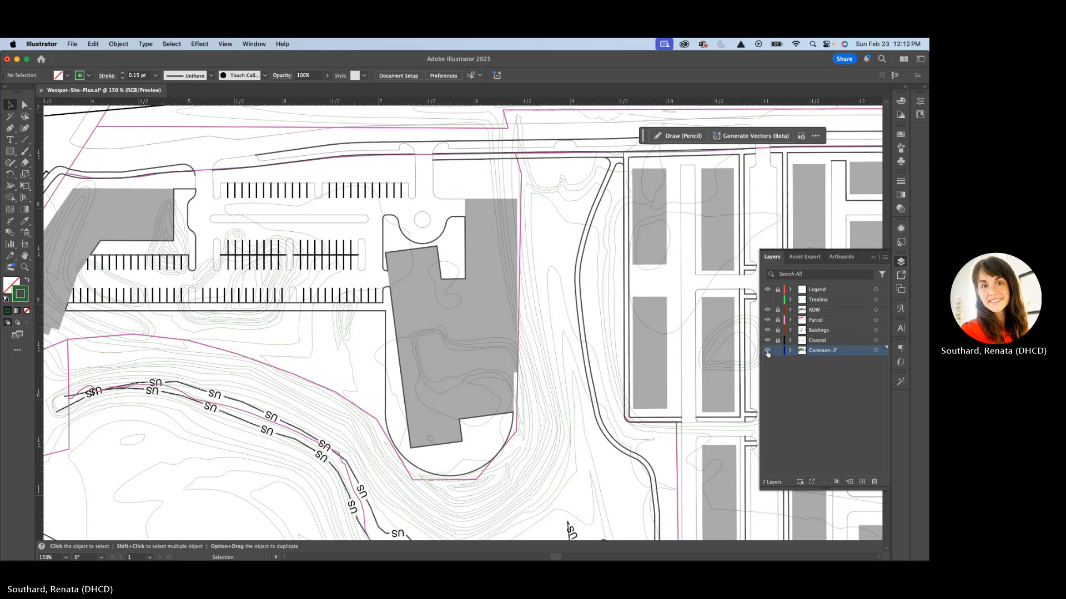
pyautogui.click(767, 340)
pyautogui.click(767, 330)
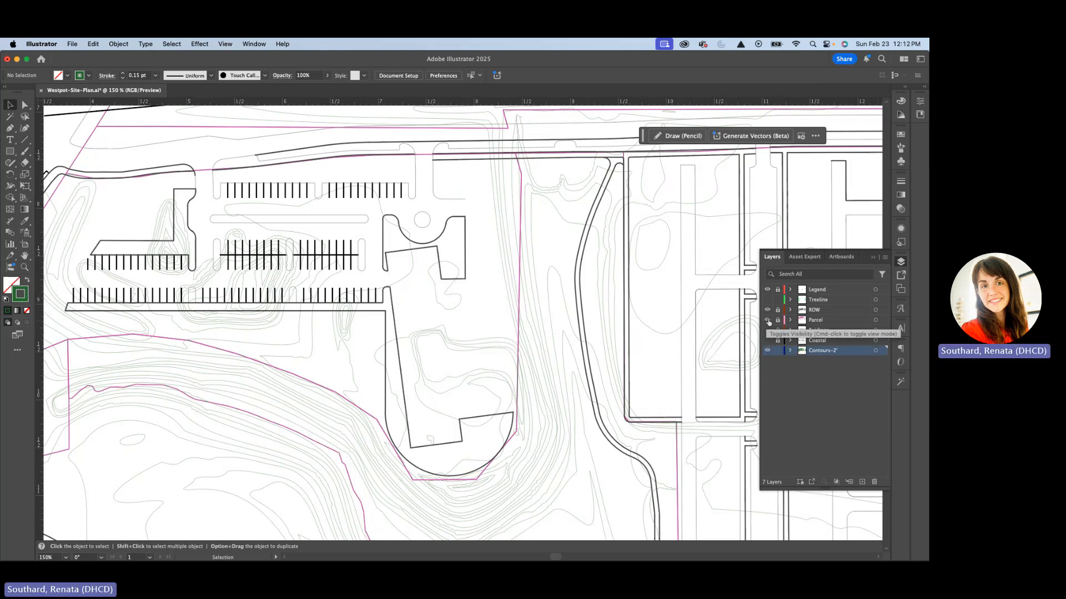
pyautogui.click(767, 320)
pyautogui.click(767, 310)
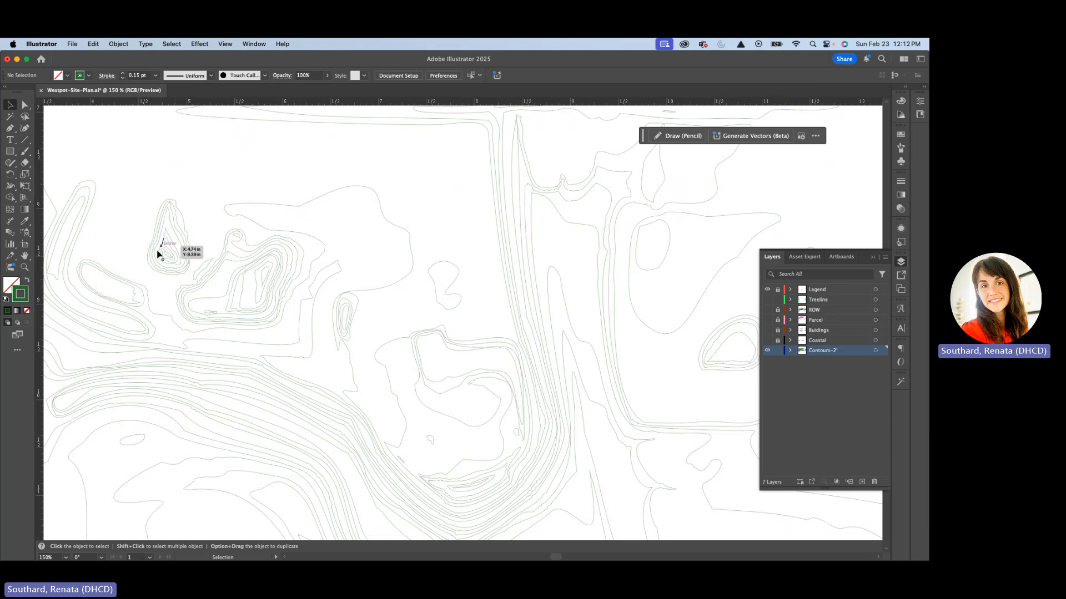
# - Show the Buildings, Parcel and ROW layers again, leaving the Coastal layer hidden
pyautogui.click(766, 331)
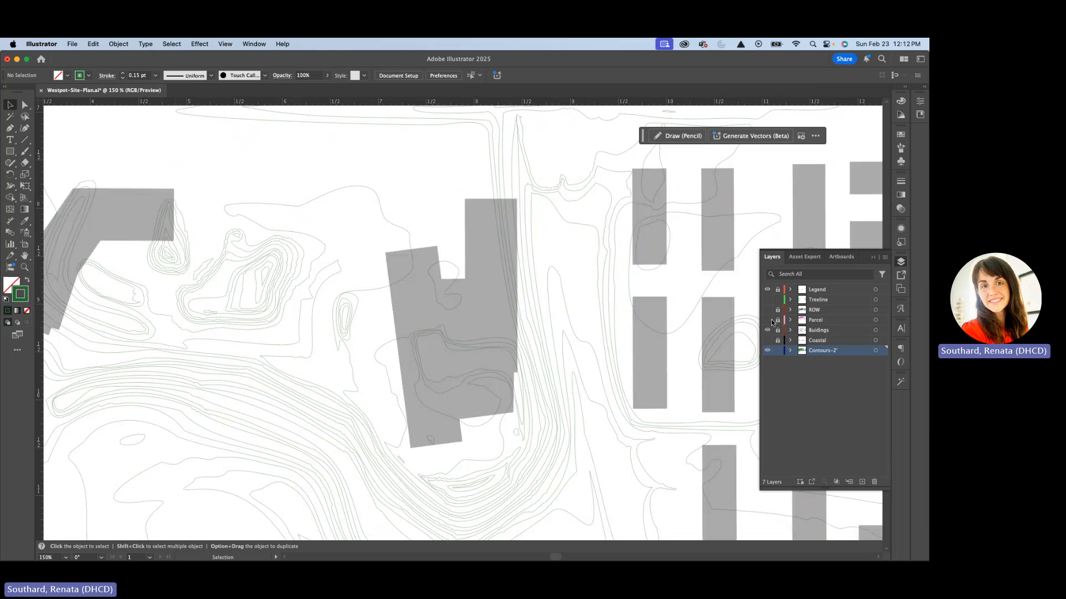
pyautogui.click(767, 321)
pyautogui.click(767, 310)
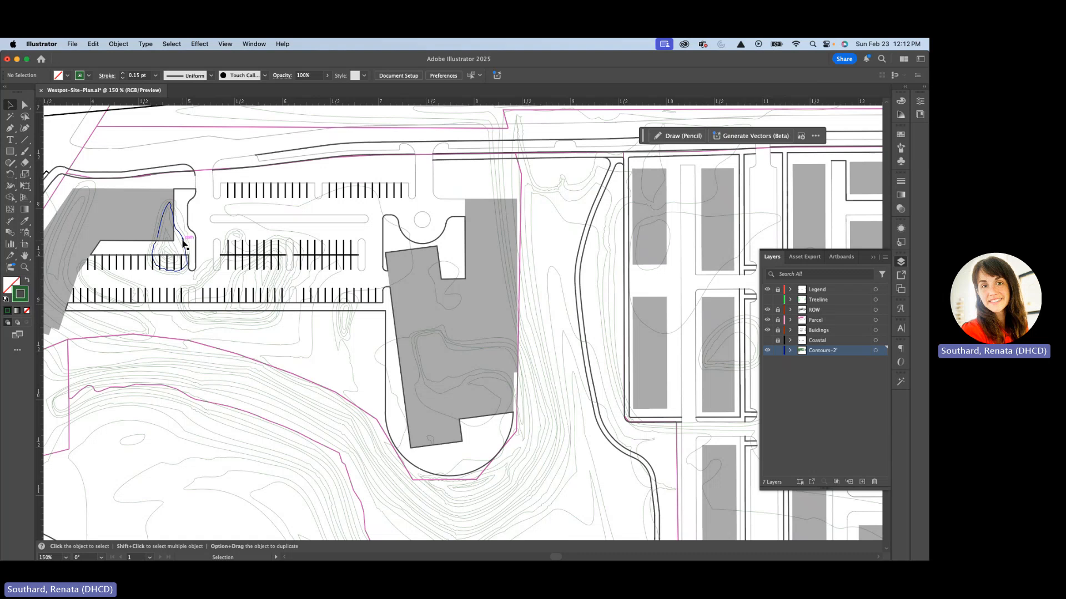
# - Isolate the contour group and delete the nested closed contours over the parking lot and beside the western building
pyautogui.doubleClick(183, 243)
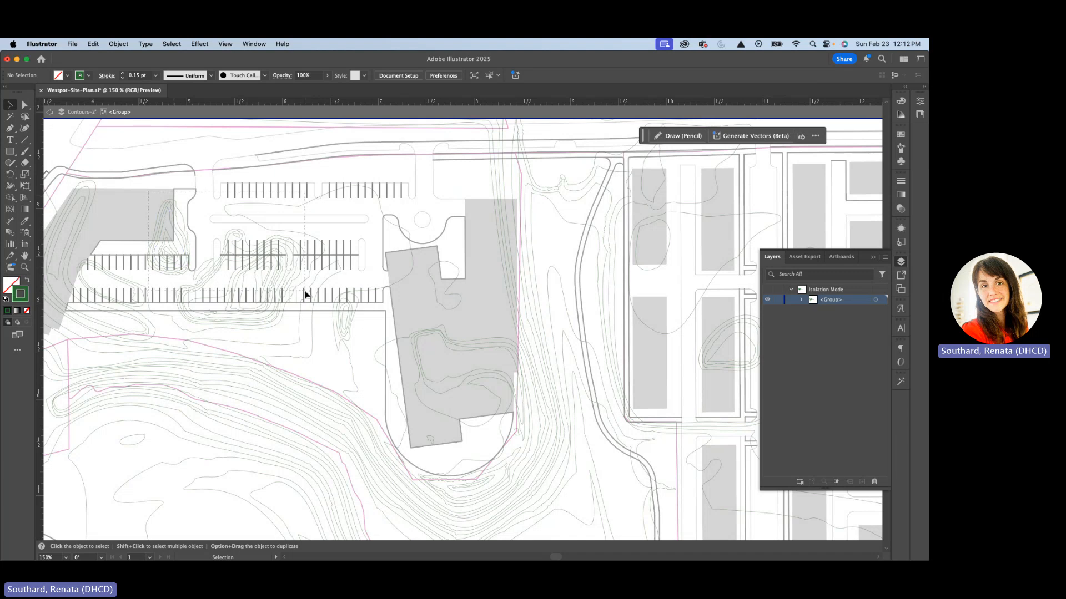
pyautogui.click(215, 308)
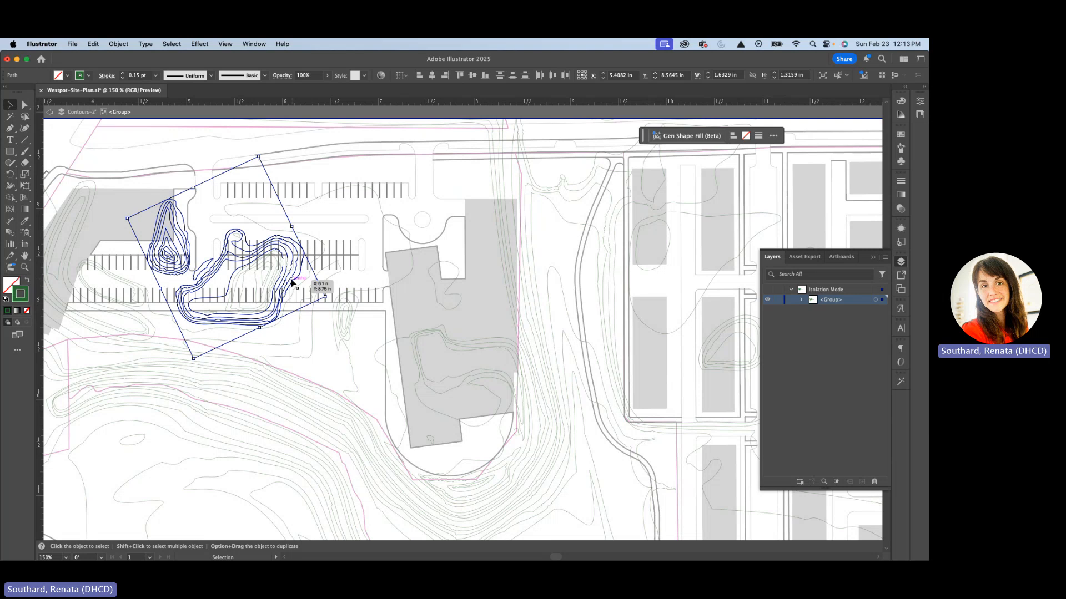
pyautogui.press('Delete')
pyautogui.scroll(2, 284, 274)
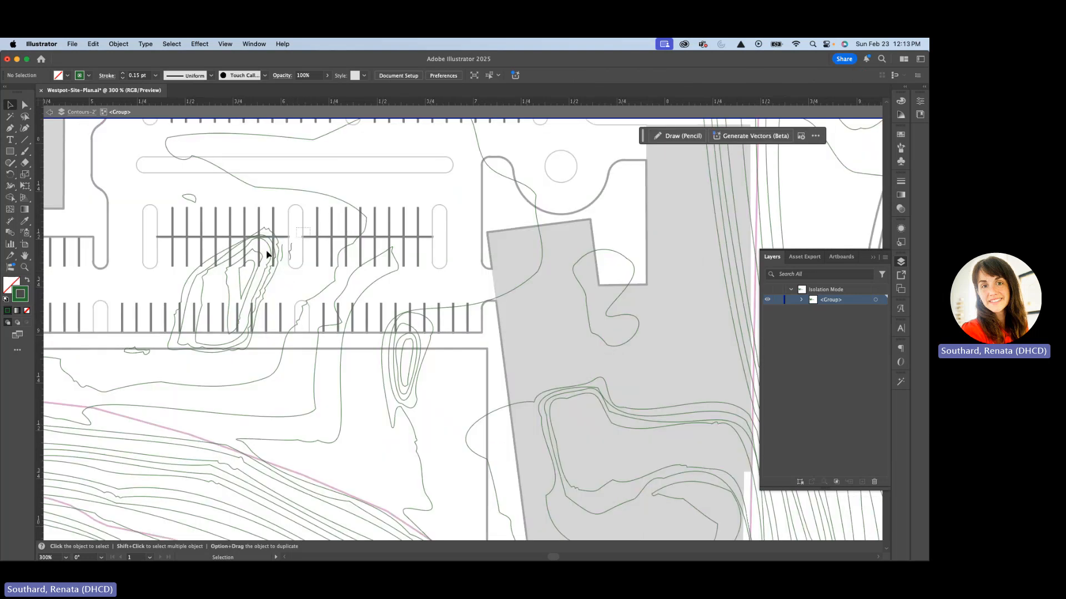
pyautogui.click(201, 280)
pyautogui.press('Delete')
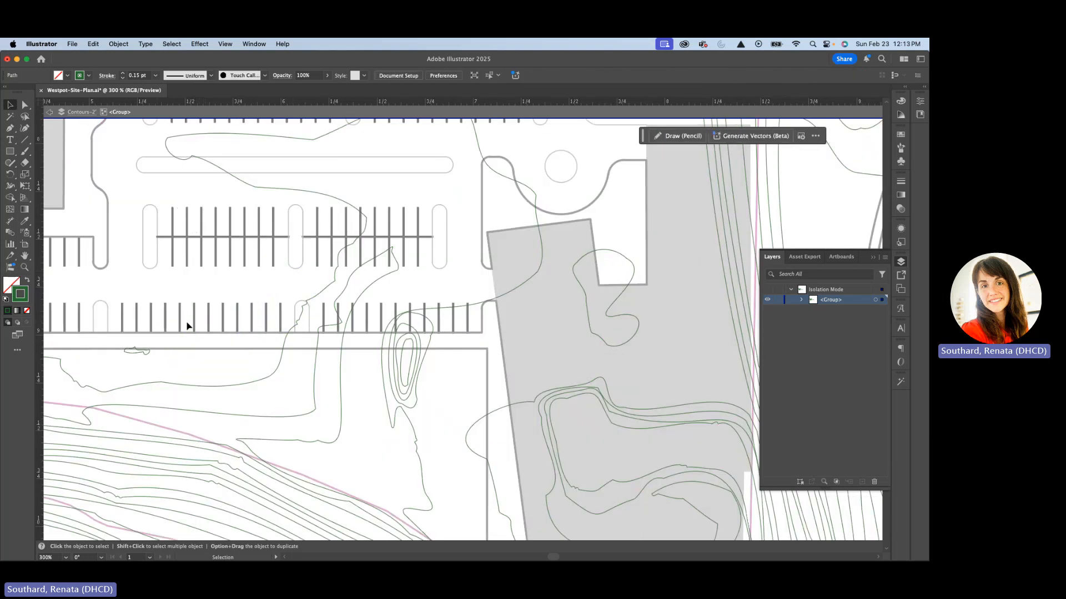
# - Delete the small contour fragment along the parking lot's south edge and the nested oval contours at its southeast corner
pyautogui.click(127, 356)
pyautogui.press('Delete')
pyautogui.scroll(-1, 140, 328)
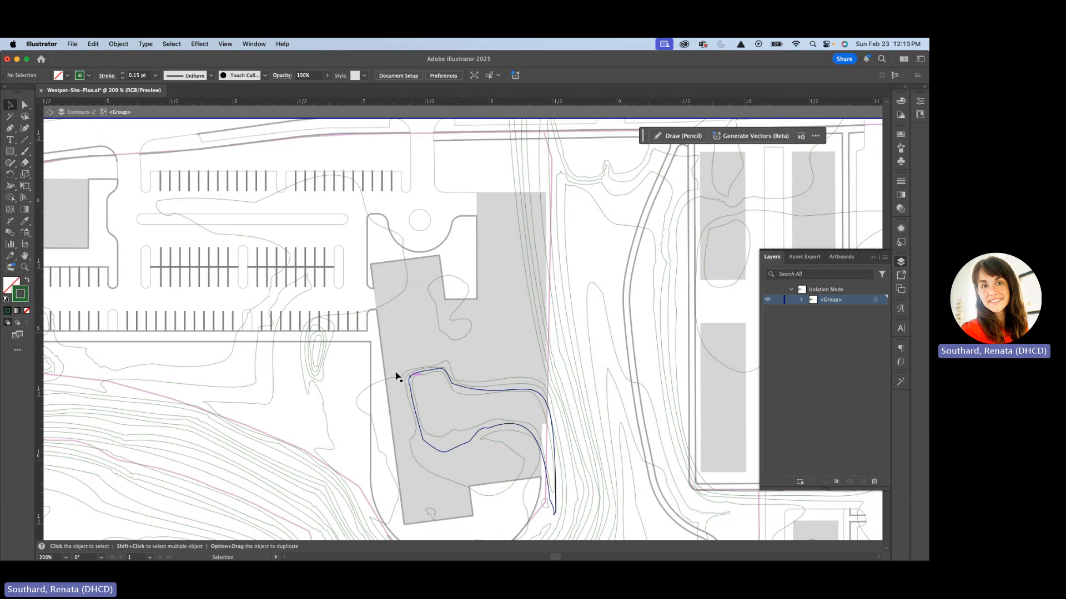
pyautogui.click(309, 368)
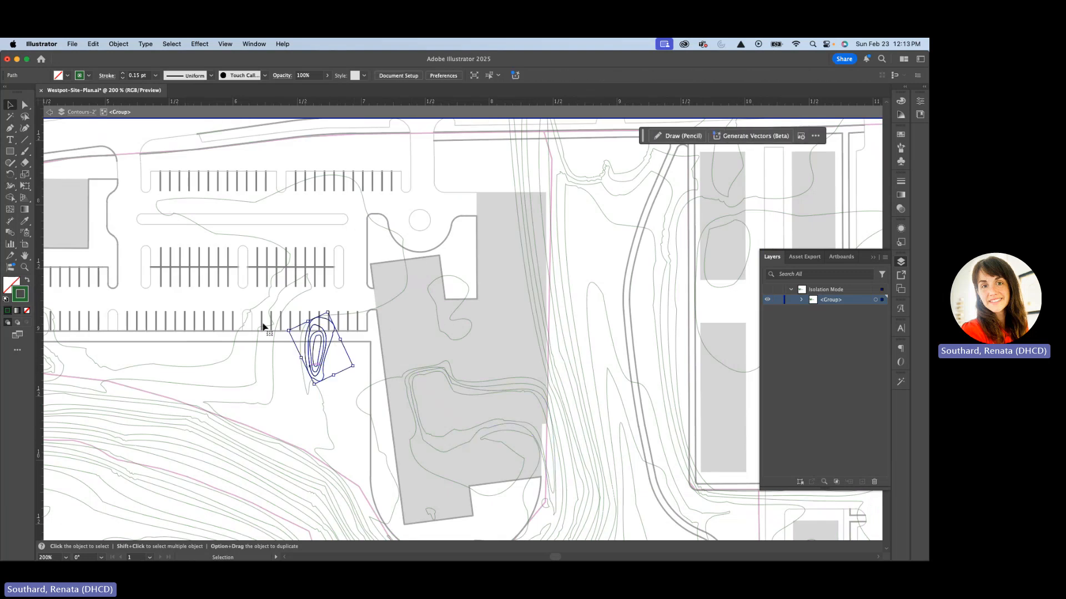
pyautogui.press('Delete')
pyautogui.scroll(-3, 255, 319)
pyautogui.scroll(2, 349, 360)
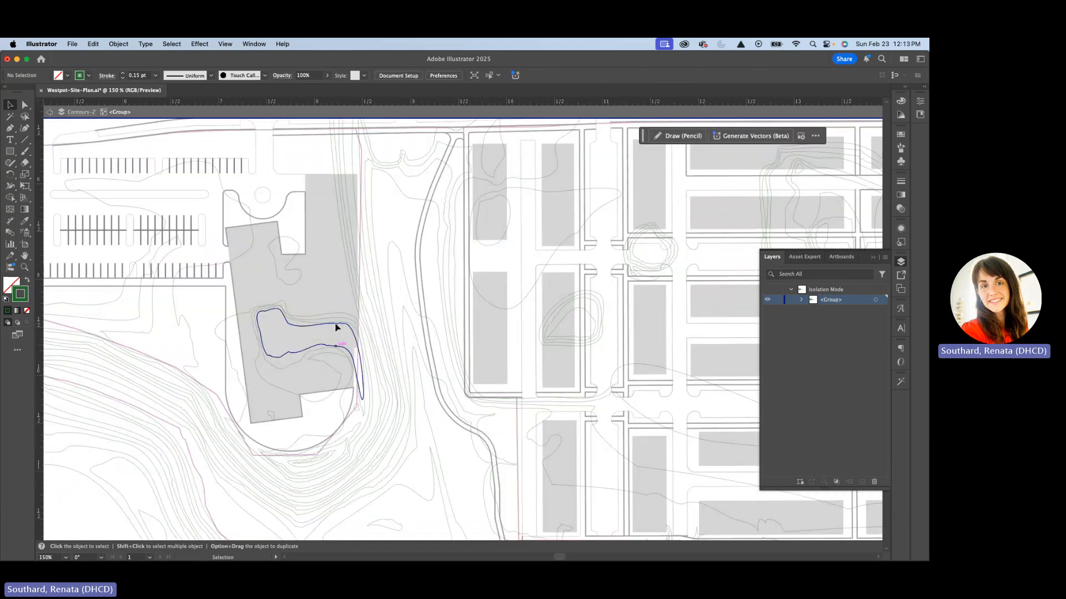
# - Delete the nested contours and leftover fragments crossing the middle of the large building east of the parking lot
pyautogui.click(309, 335)
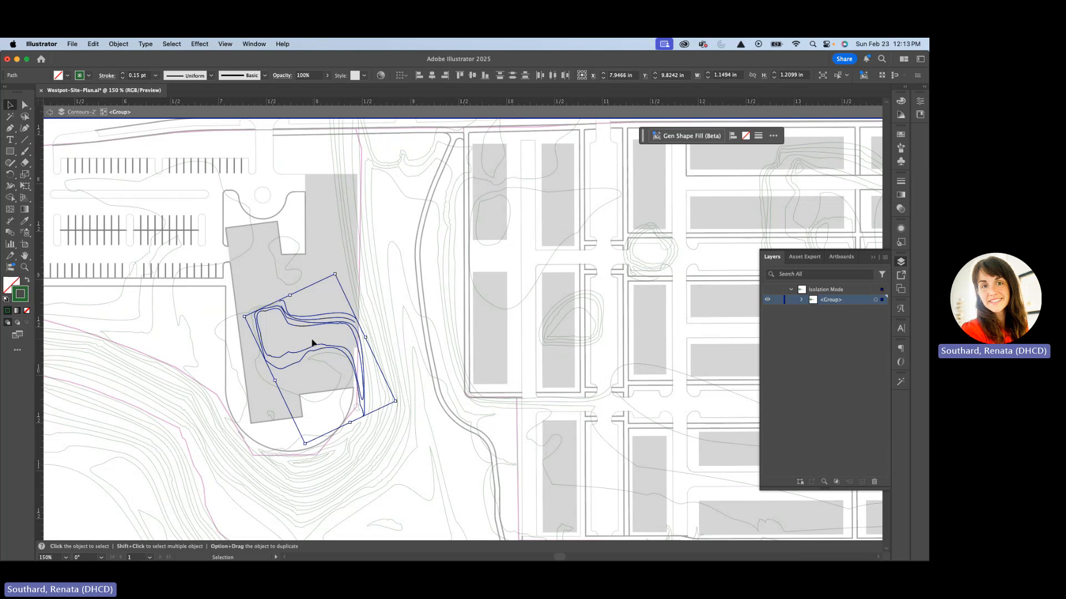
pyautogui.press('Delete')
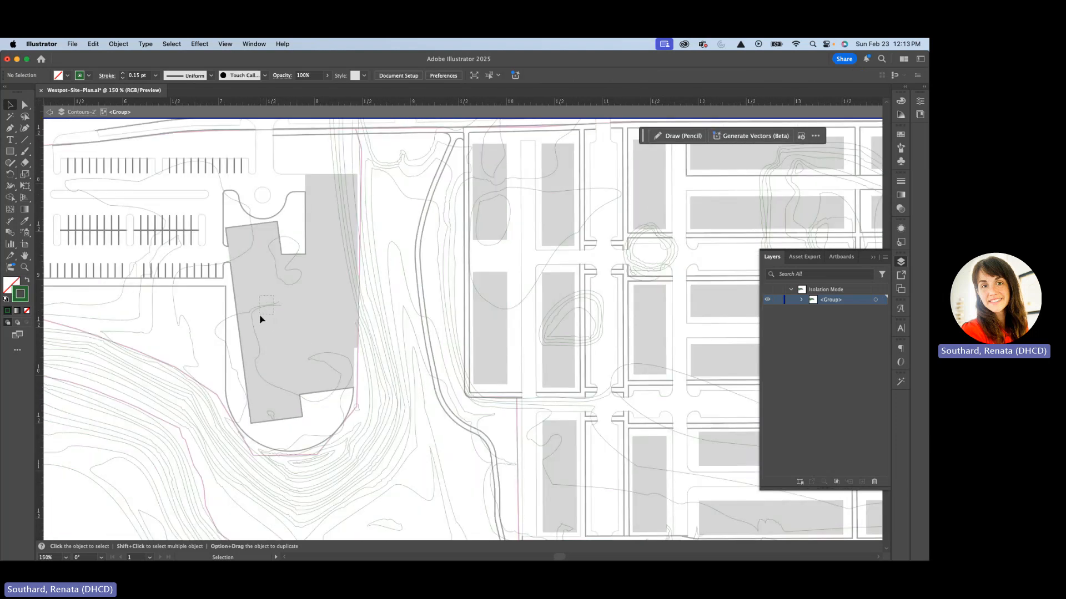
pyautogui.moveTo(261, 319); pyautogui.dragTo(264, 321)
pyautogui.press('Delete')
# - Delete the small contour fragments around the large building's south end and the curved drive below it
pyautogui.scroll(3, 326, 471)
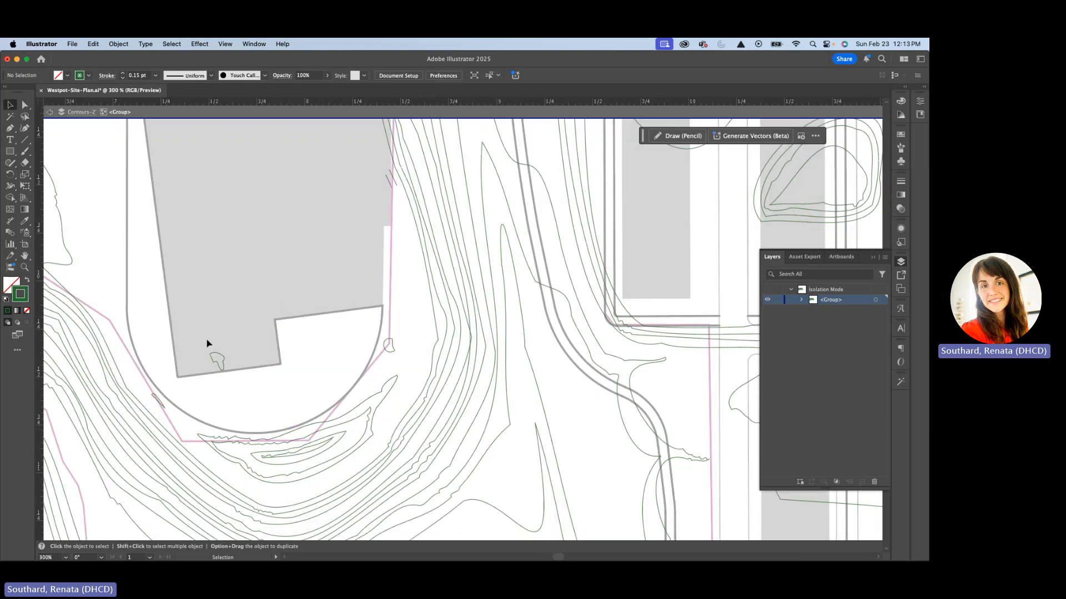
pyautogui.moveTo(204, 340); pyautogui.dragTo(239, 388)
pyautogui.press('Delete')
pyautogui.moveTo(179, 407); pyautogui.dragTo(180, 407)
pyautogui.press('Delete')
pyautogui.moveTo(326, 387); pyautogui.dragTo(280, 486)
pyautogui.press('Delete')
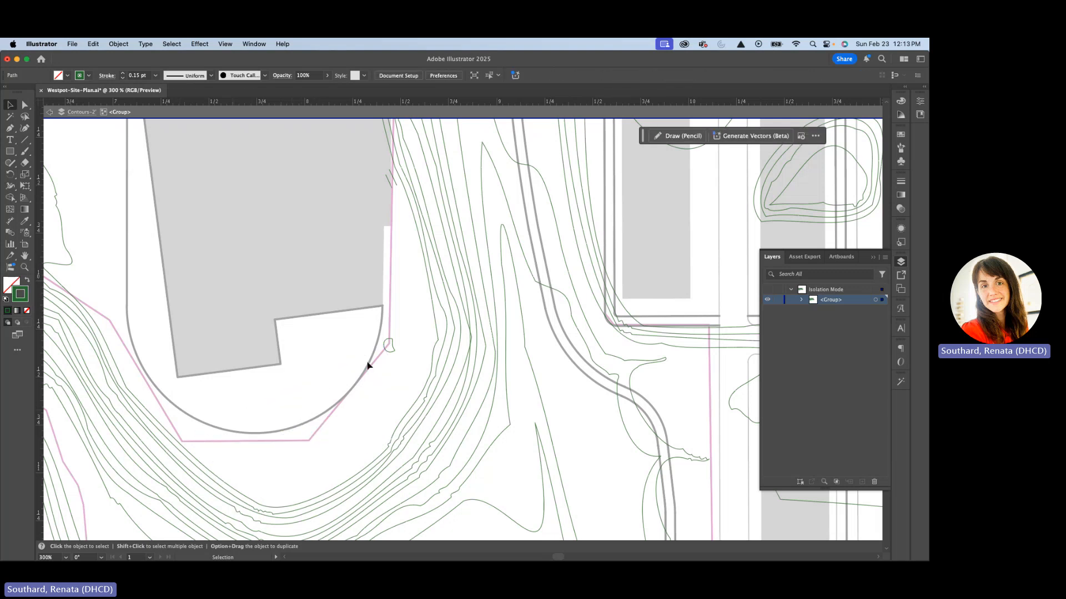
pyautogui.moveTo(394, 335); pyautogui.dragTo(371, 363)
pyautogui.press('Delete')
pyautogui.scroll(-5, 295, 361)
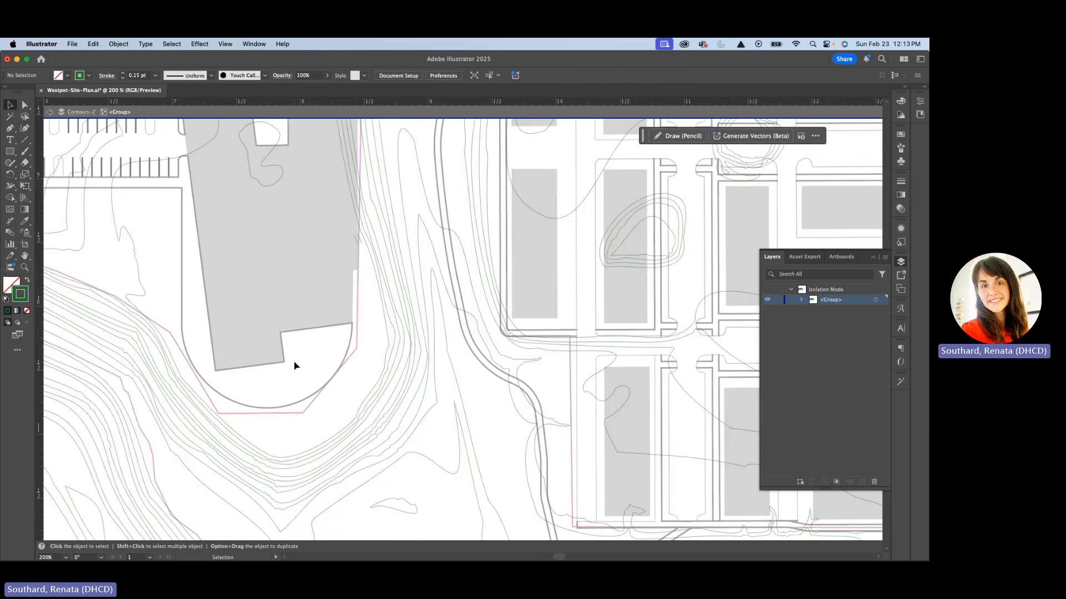
# - Delete the stray contour over the upper part of the large building, near its notch
pyautogui.scroll(3, 206, 299)
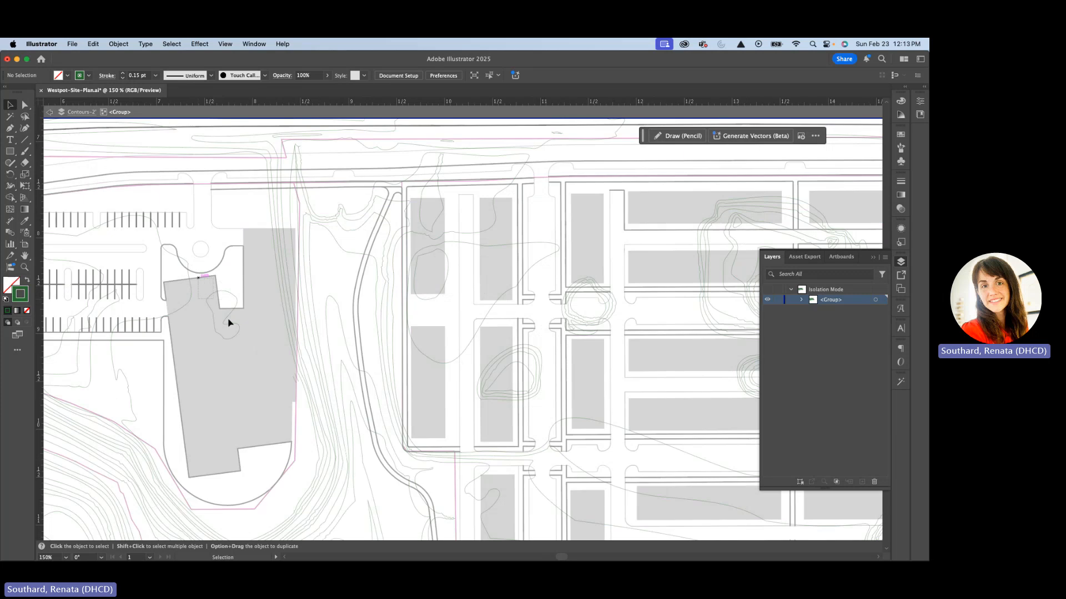
pyautogui.moveTo(248, 353); pyautogui.dragTo(248, 352)
pyautogui.press('Delete')
# - Delete the closed contours over the westernmost blocks of the building grid, including the ring at the street intersection
pyautogui.scroll(-3, 226, 338)
pyautogui.scroll(1, 226, 338)
pyautogui.moveTo(389, 358); pyautogui.dragTo(277, 339)
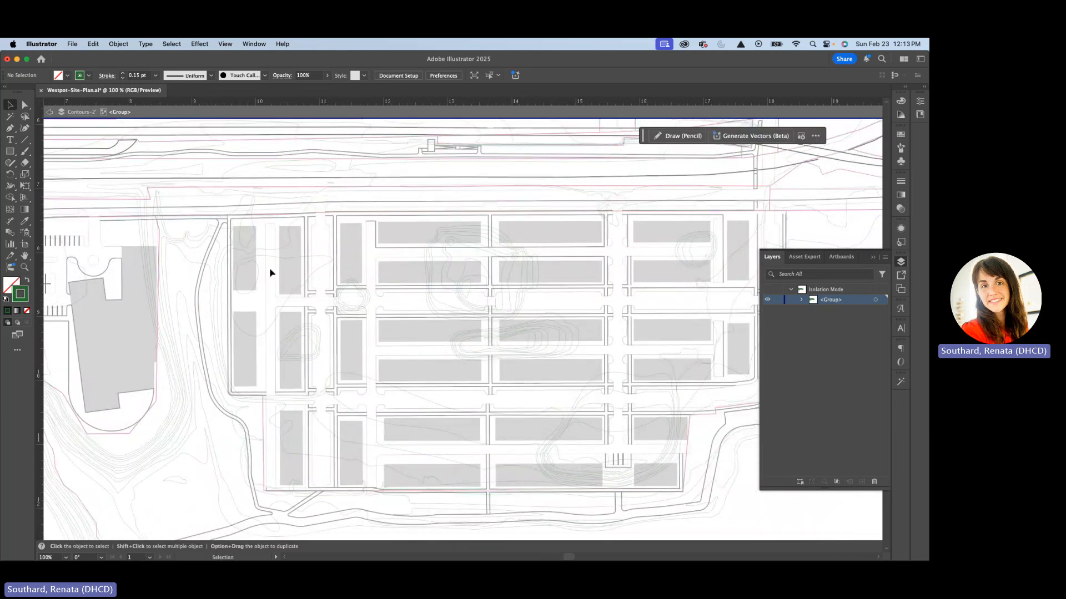
pyautogui.moveTo(318, 248); pyautogui.dragTo(291, 374)
pyautogui.press('Delete')
pyautogui.moveTo(331, 273); pyautogui.dragTo(365, 323)
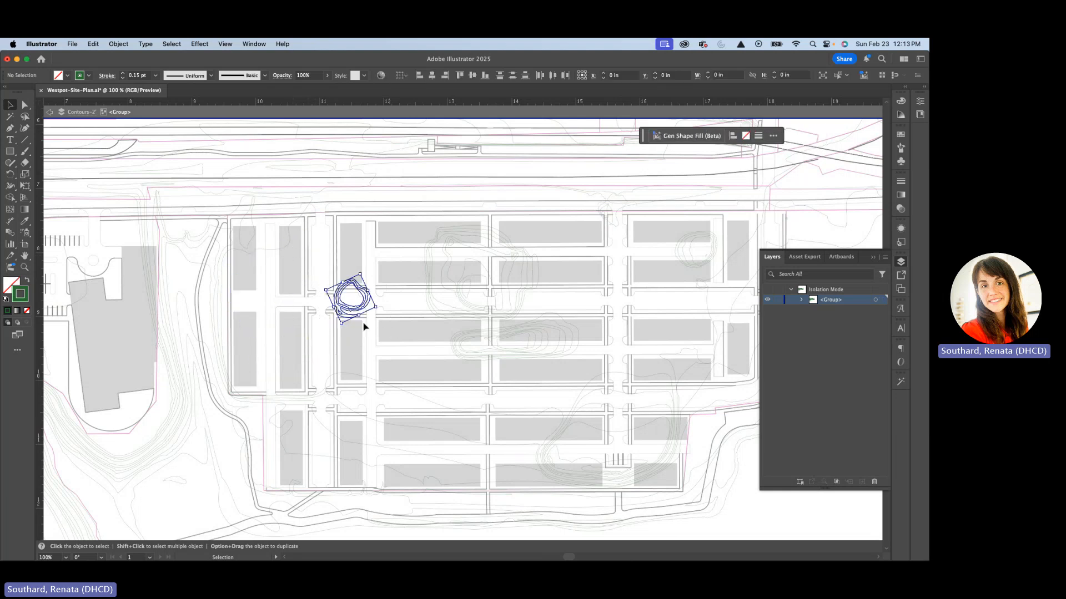
pyautogui.press('Delete')
# - Delete the nested contours over the building grid's central blocks and the rings over its northeast block
pyautogui.hscroll(5, 343, 330)
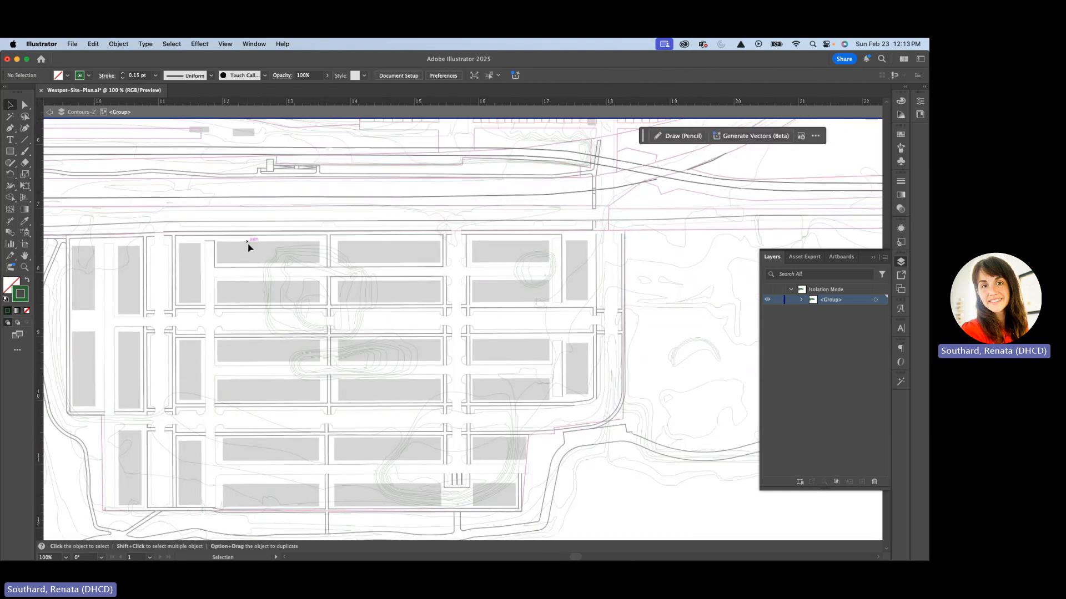
pyautogui.moveTo(425, 395); pyautogui.dragTo(426, 396)
pyautogui.press('Delete')
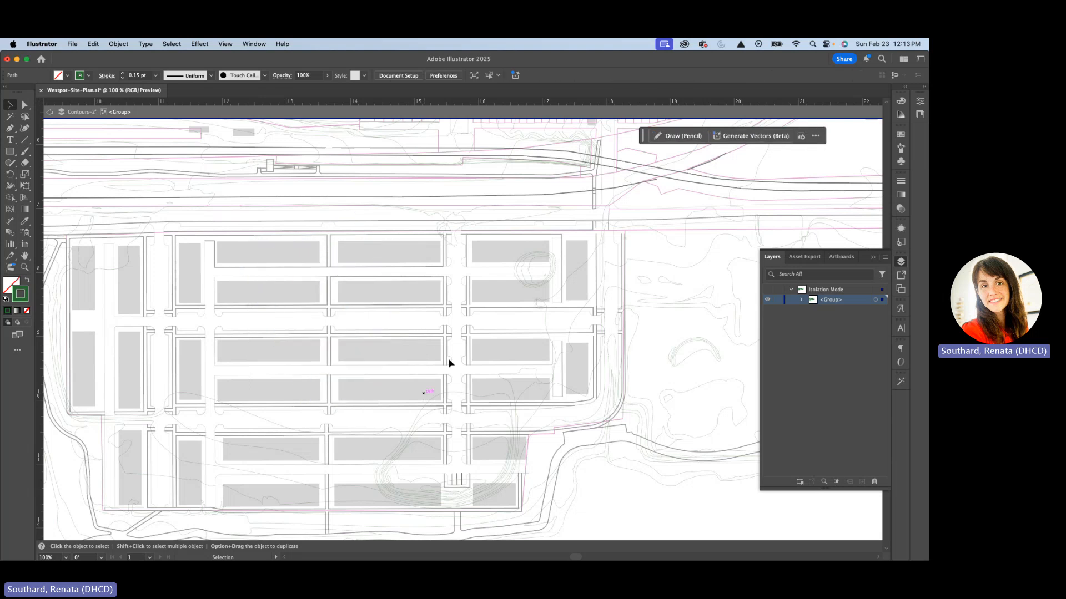
pyautogui.moveTo(459, 346); pyautogui.dragTo(352, 404)
pyautogui.scroll(1, 406, 313)
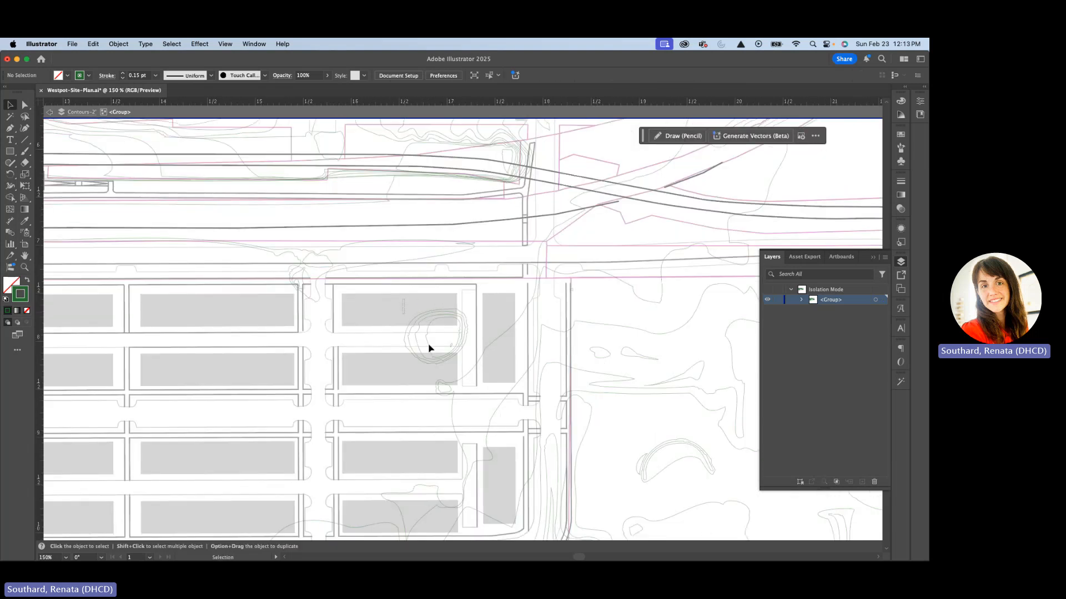
pyautogui.moveTo(464, 370); pyautogui.dragTo(464, 371)
pyautogui.press('Delete')
pyautogui.scroll(-2, 297, 285)
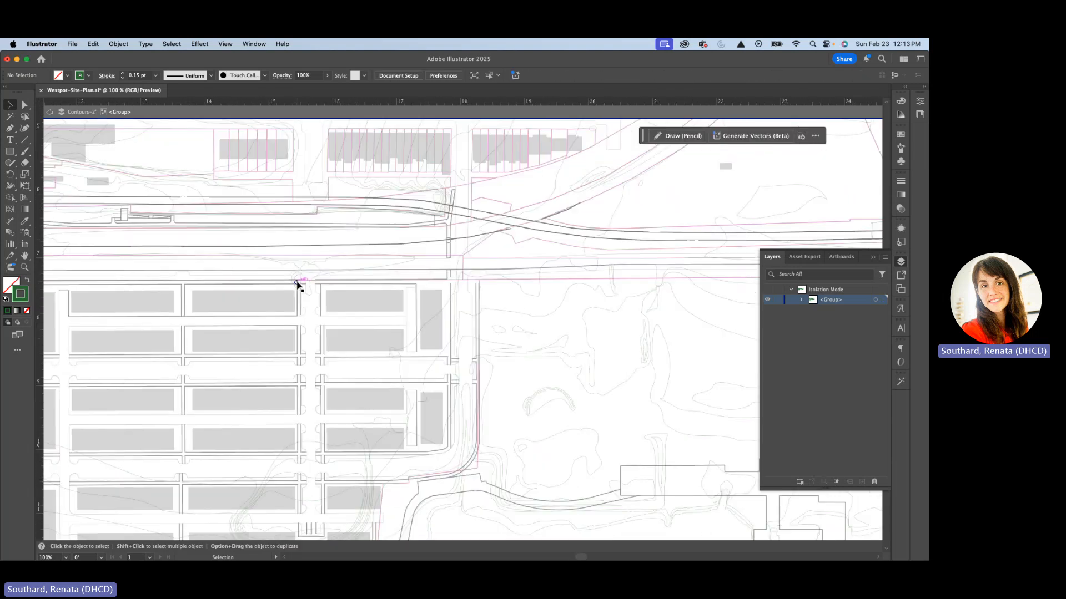
# - Delete the irregular contours along the road at the building grid's north edge, around the central street entrance
pyautogui.scroll(3, 297, 285)
pyautogui.click(339, 327)
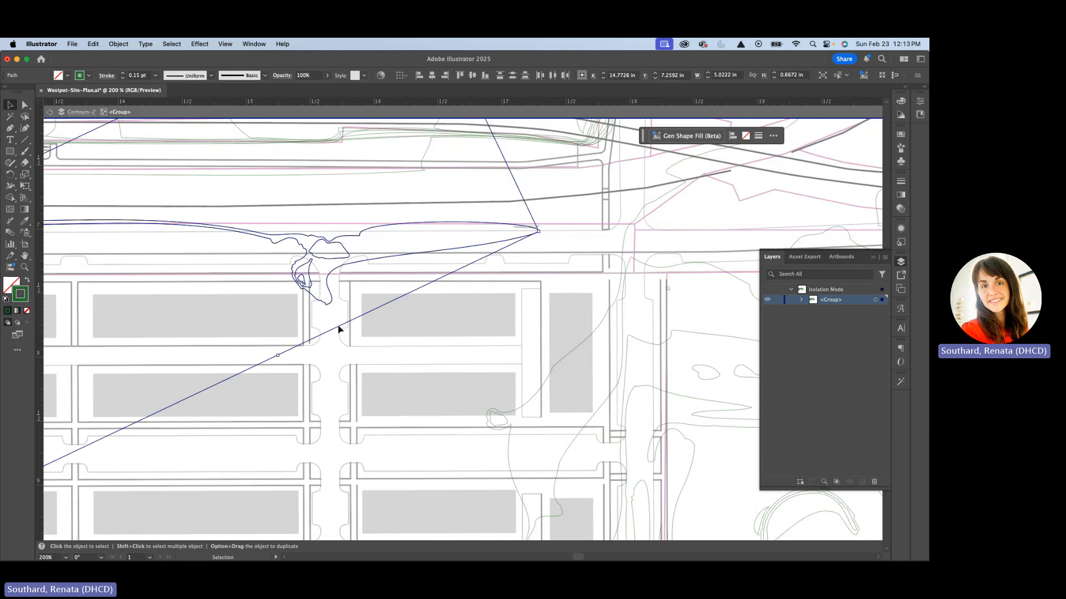
pyautogui.scroll(-3, 358, 328)
pyautogui.press('Delete')
# - Delete the arc-shaped contours and the small crescent beside them in the open area east of the building grid
pyautogui.scroll(2, 352, 321)
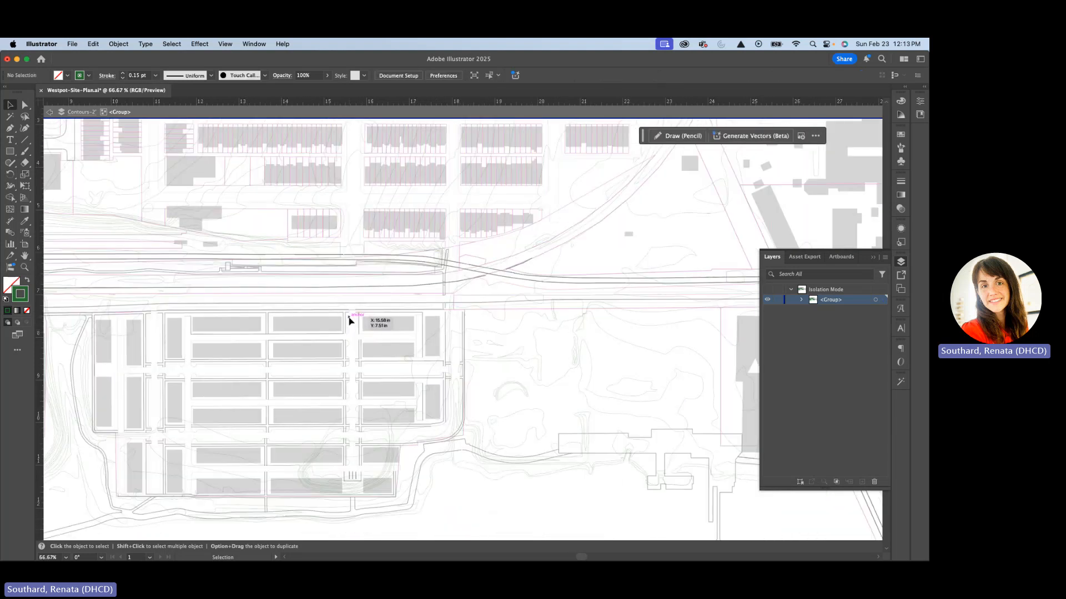
pyautogui.moveTo(594, 427); pyautogui.dragTo(445, 404)
pyautogui.scroll(2, 470, 414)
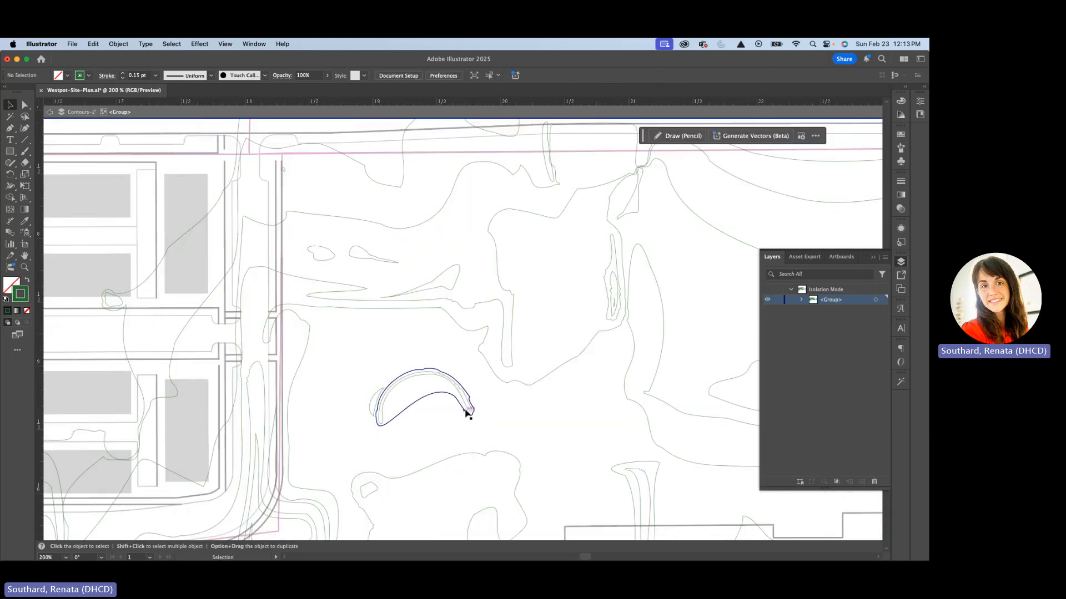
pyautogui.moveTo(455, 363); pyautogui.dragTo(394, 442)
pyautogui.press('Delete')
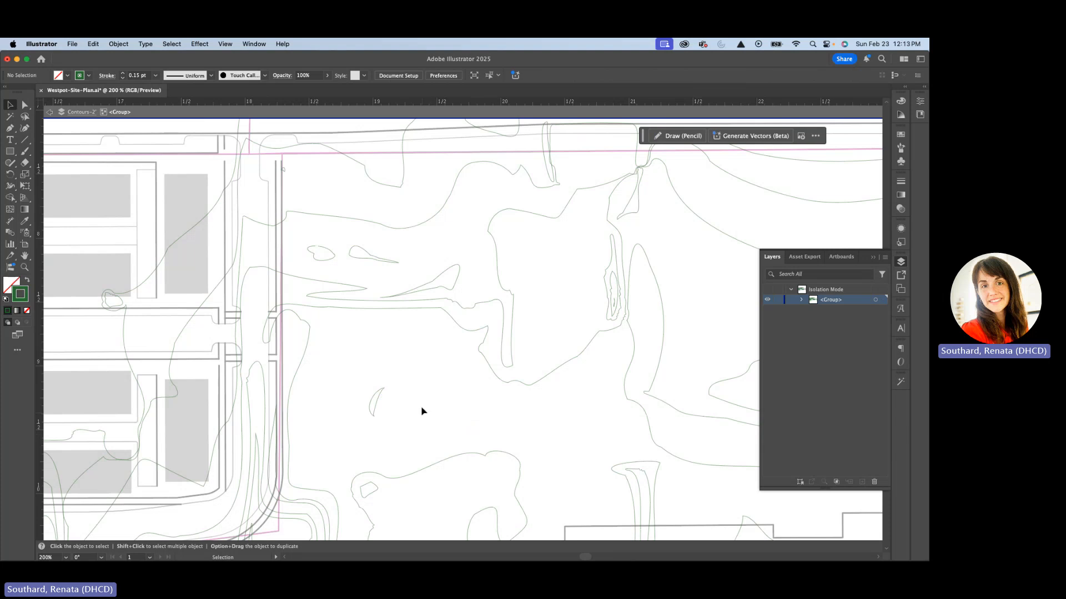
pyautogui.click(370, 409)
pyautogui.press('Delete')
# - Delete the irregular closed contours in the southern and central parts of the open area east of the building grid
pyautogui.scroll(-5, 370, 409)
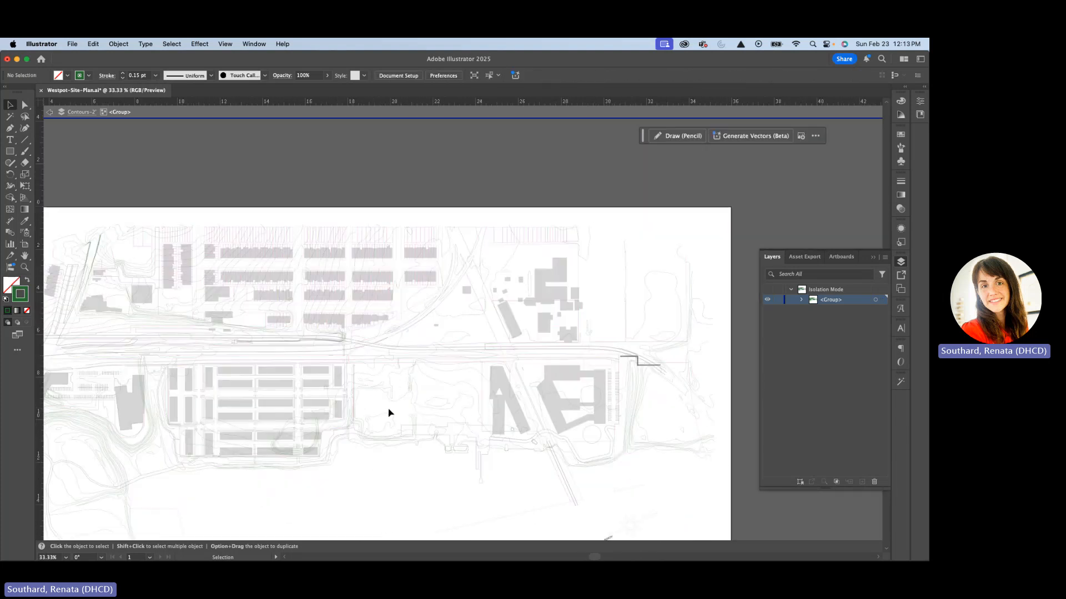
pyautogui.scroll(2, 385, 412)
pyautogui.moveTo(348, 431); pyautogui.dragTo(348, 431)
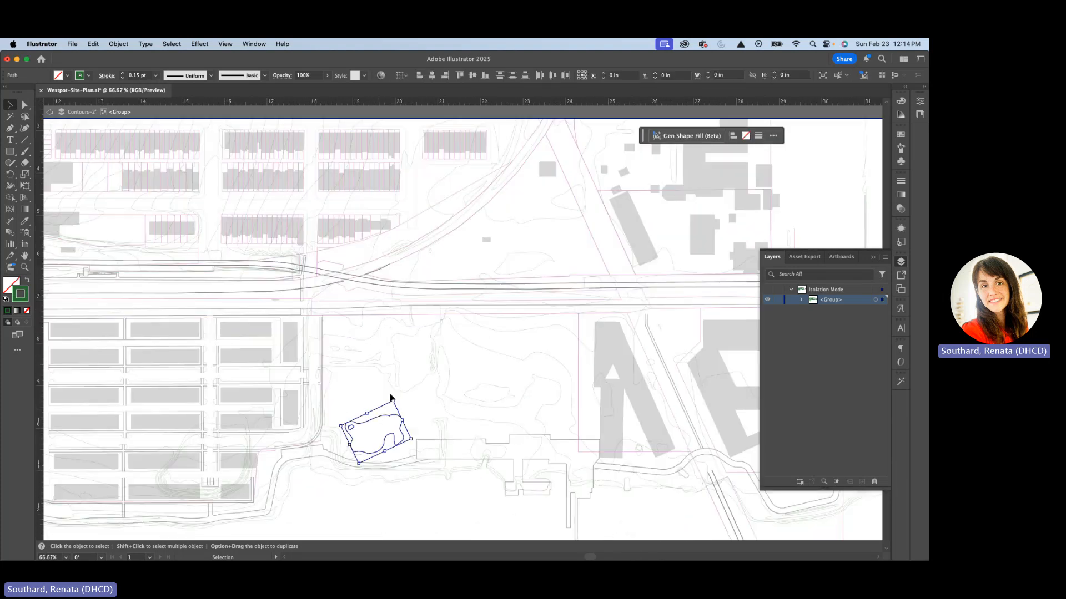
pyautogui.press('Delete')
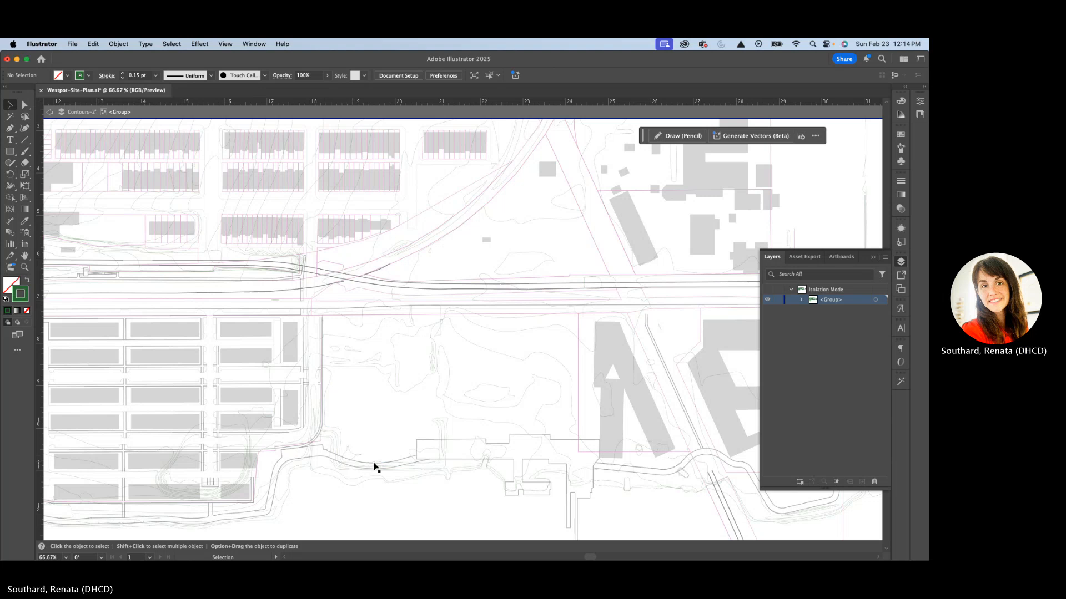
pyautogui.click(491, 388)
pyautogui.press('Delete')
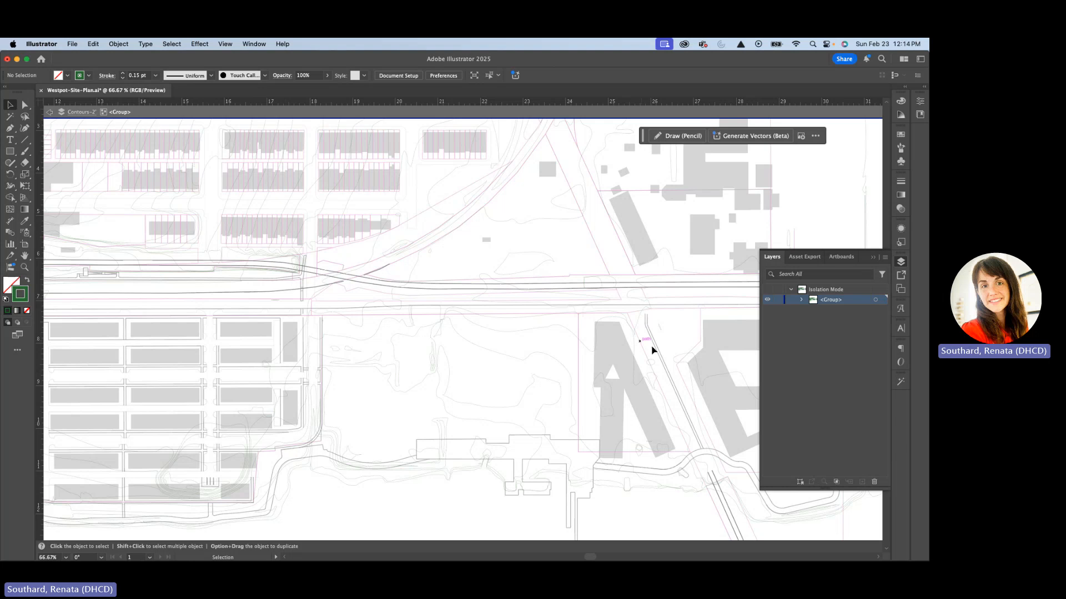
# - Delete the narrow nested contours on the east side of the open area's large irregular contour
pyautogui.scroll(5, 435, 364)
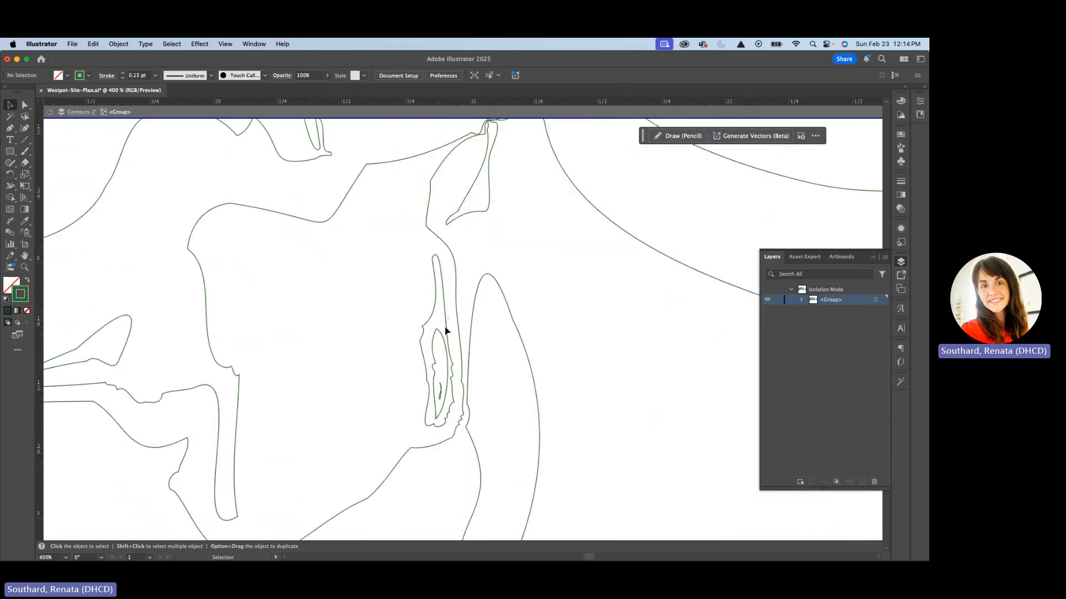
pyautogui.click(422, 405)
pyautogui.press('Delete')
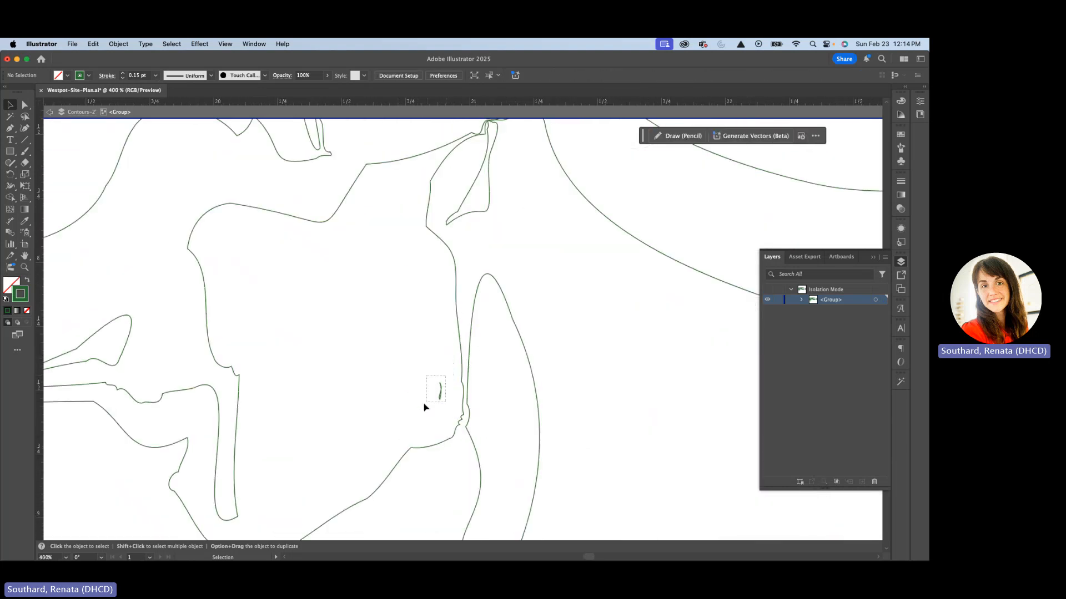
# - Delete the pointed contour and the two small teardrop contours in the northwest part of the open area
pyautogui.scroll(-2, 393, 390)
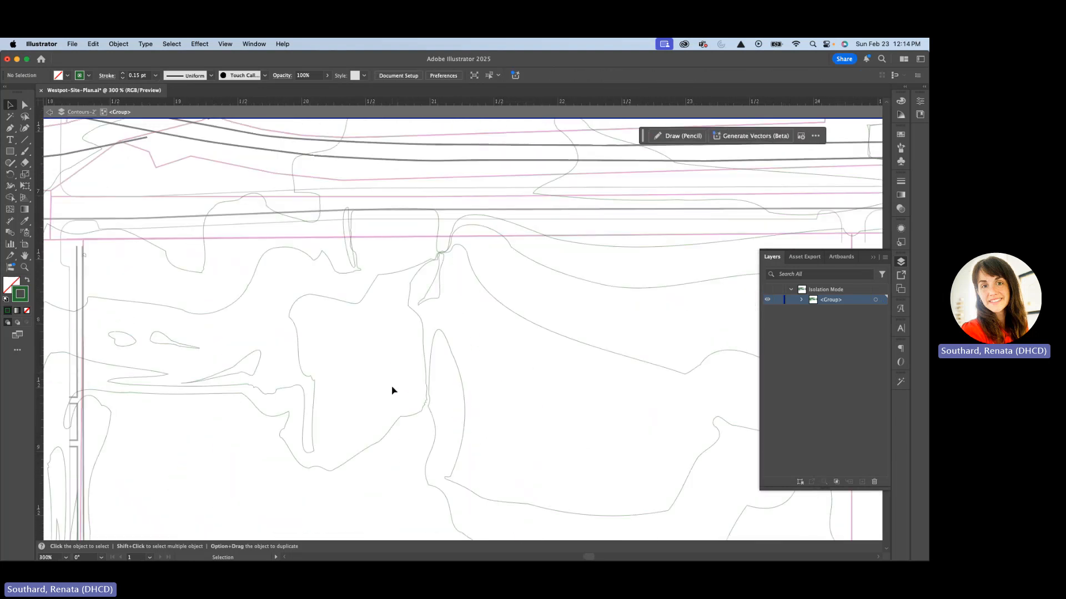
pyautogui.click(238, 378)
pyautogui.press('Delete')
pyautogui.click(133, 351)
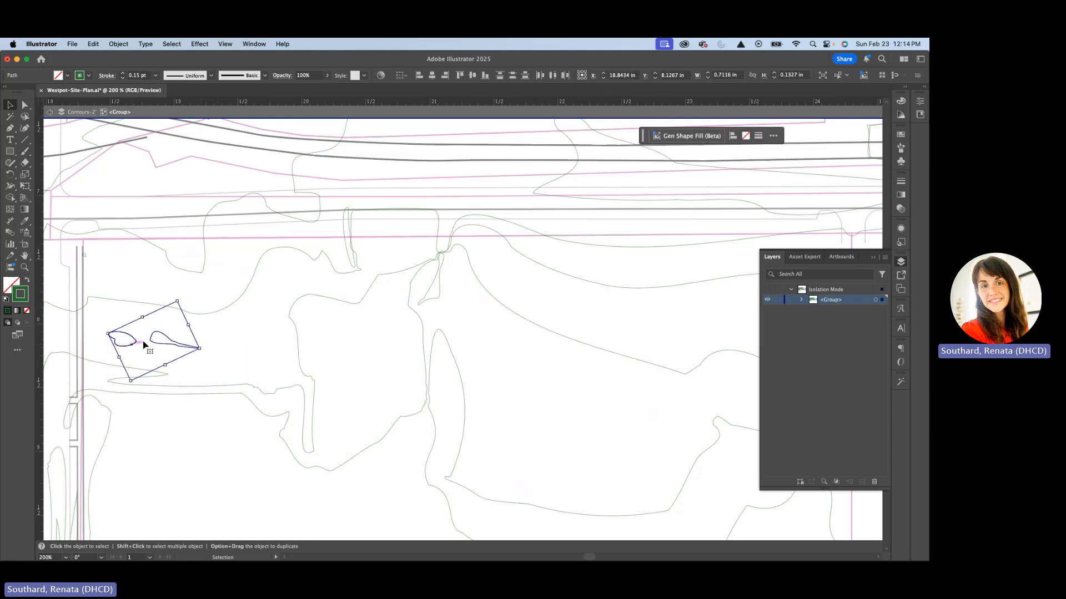
pyautogui.press('Delete')
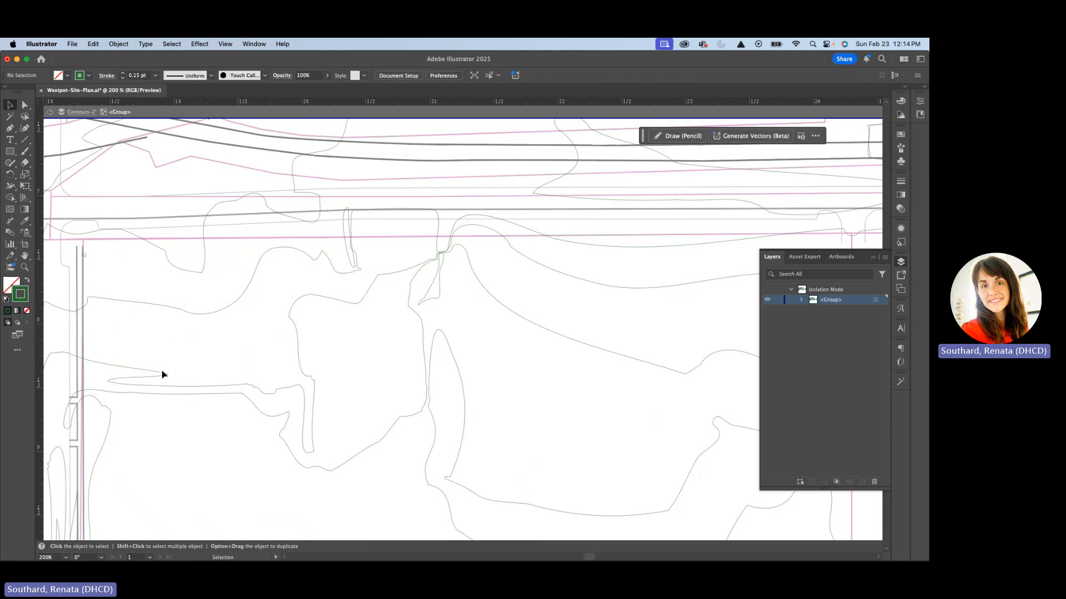
# - Delete the slender contour crossing the road and parcel lines north of the open area
pyautogui.scroll(4, 349, 219)
pyautogui.click(358, 221)
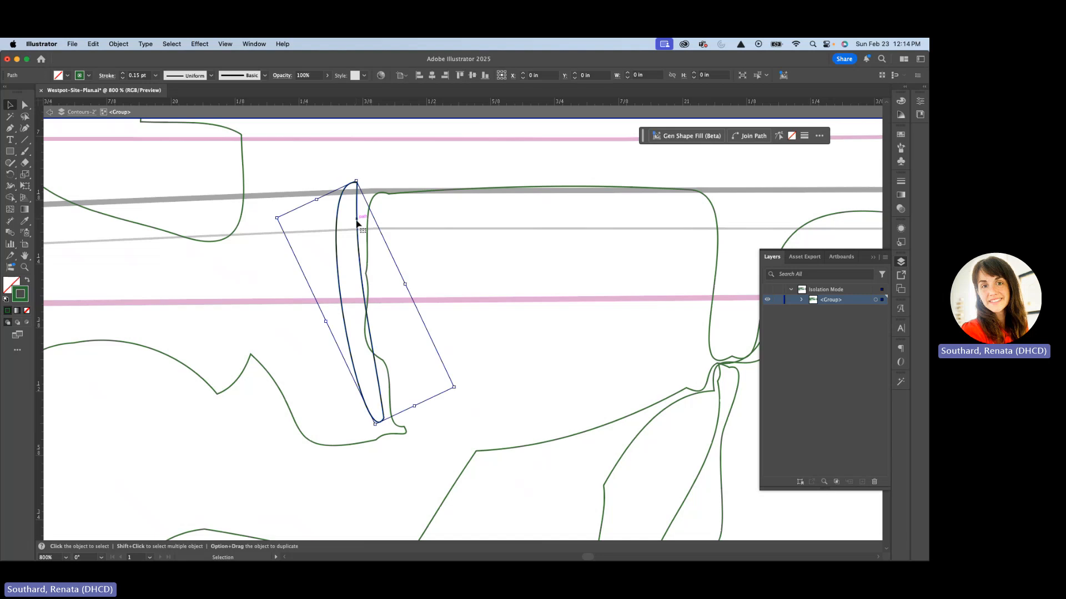
pyautogui.press('Delete')
pyautogui.scroll(2, 232, 313)
pyautogui.scroll(-2, 232, 313)
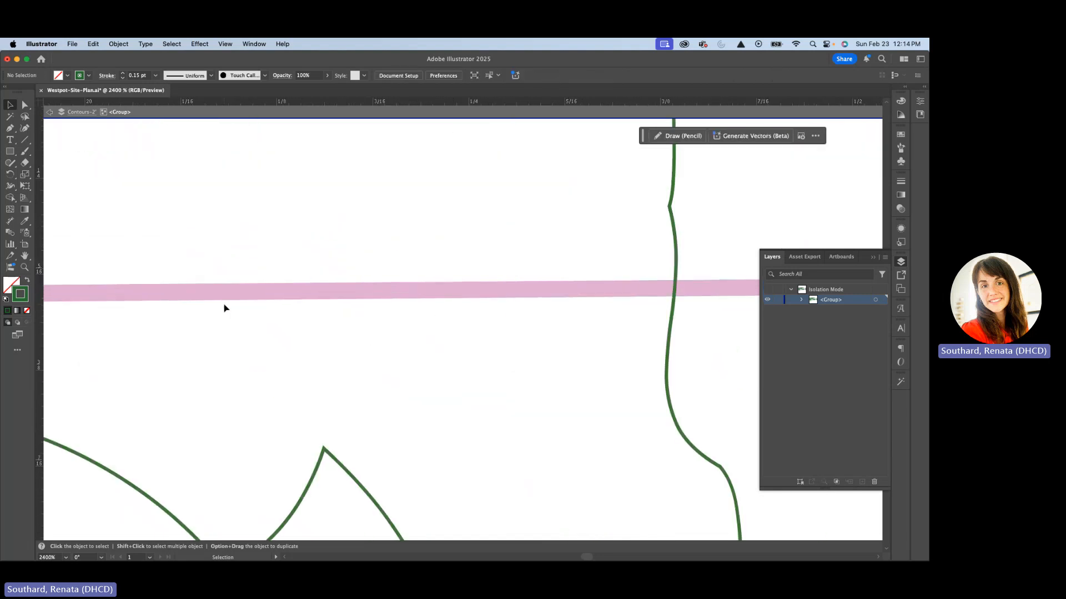